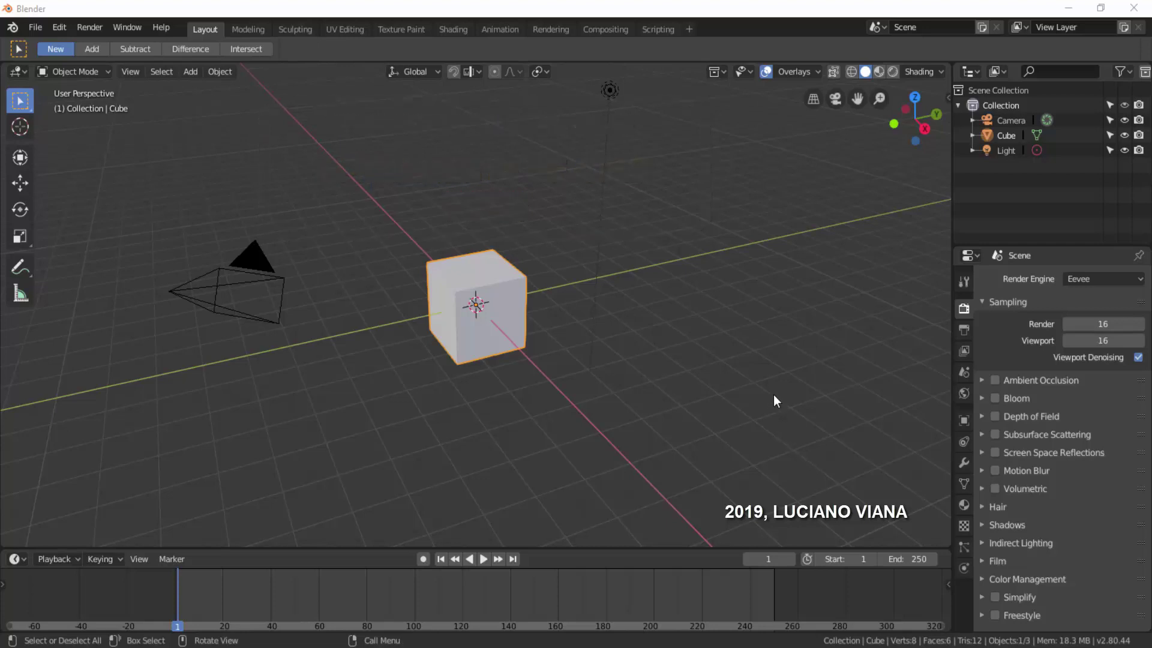
Step: Switch the default cube from Object Mode into Edit Mode with its whole mesh selected
left_click(80, 71)
left_click(72, 107)
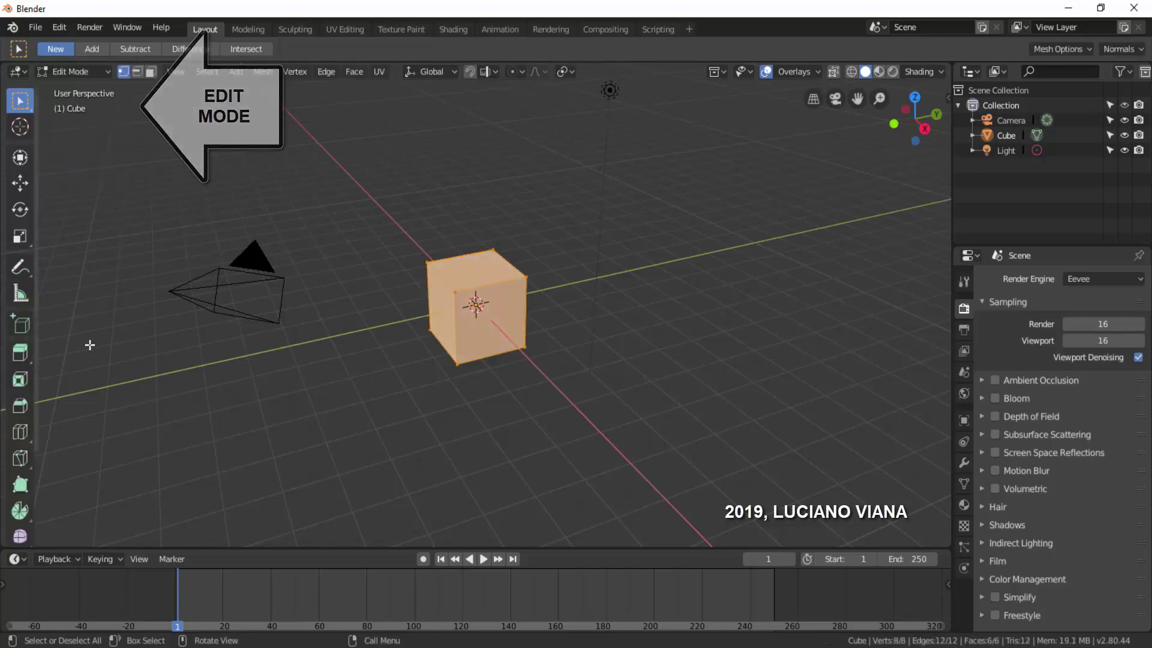
Step: Activate the Spin tool on the selected cube mesh, defaulting to 9 steps around Z
left_click(18, 511)
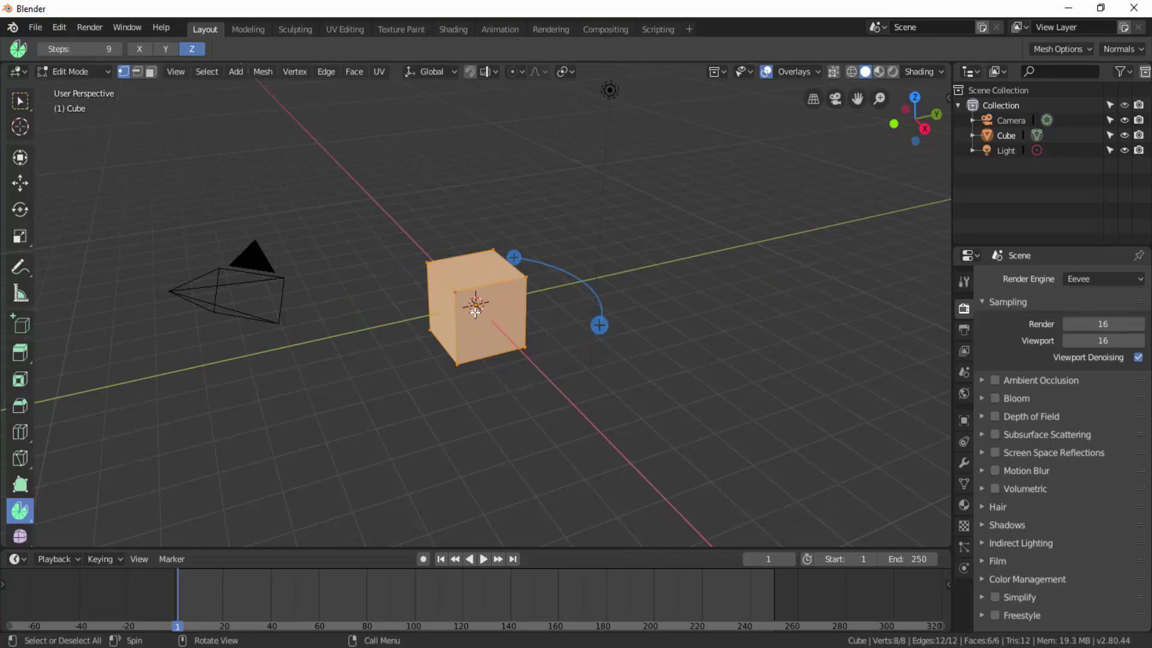
Step: Place the 3D cursor in empty space beside the cube, recentring the Spin arc there
left_click(20, 127)
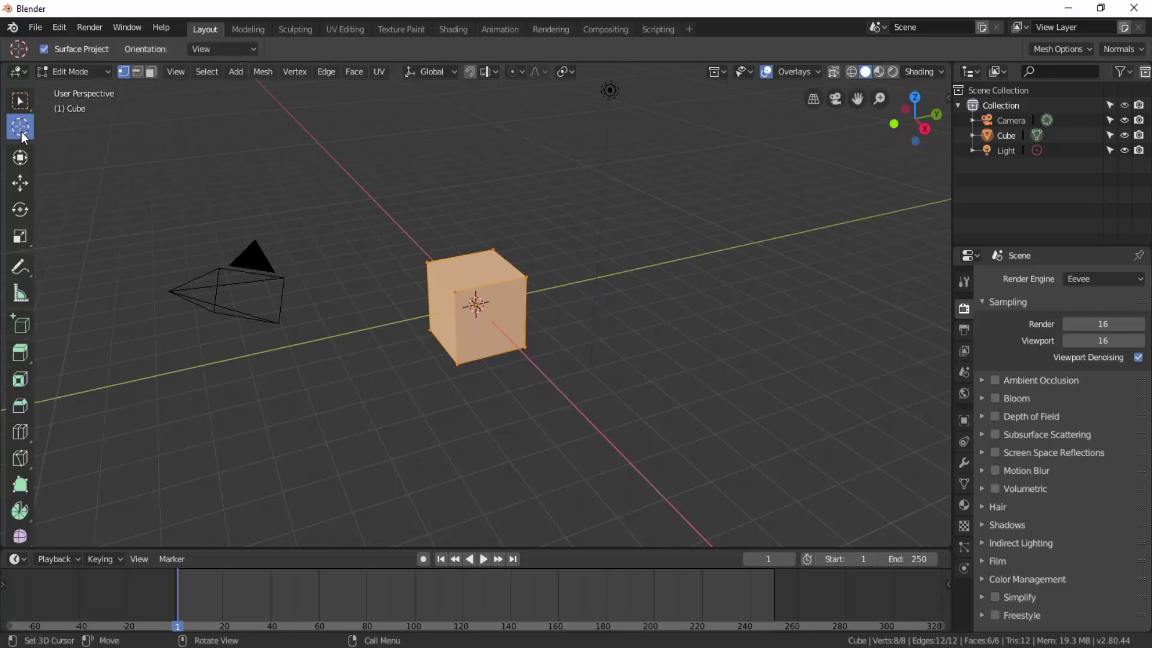
left_click(701, 210)
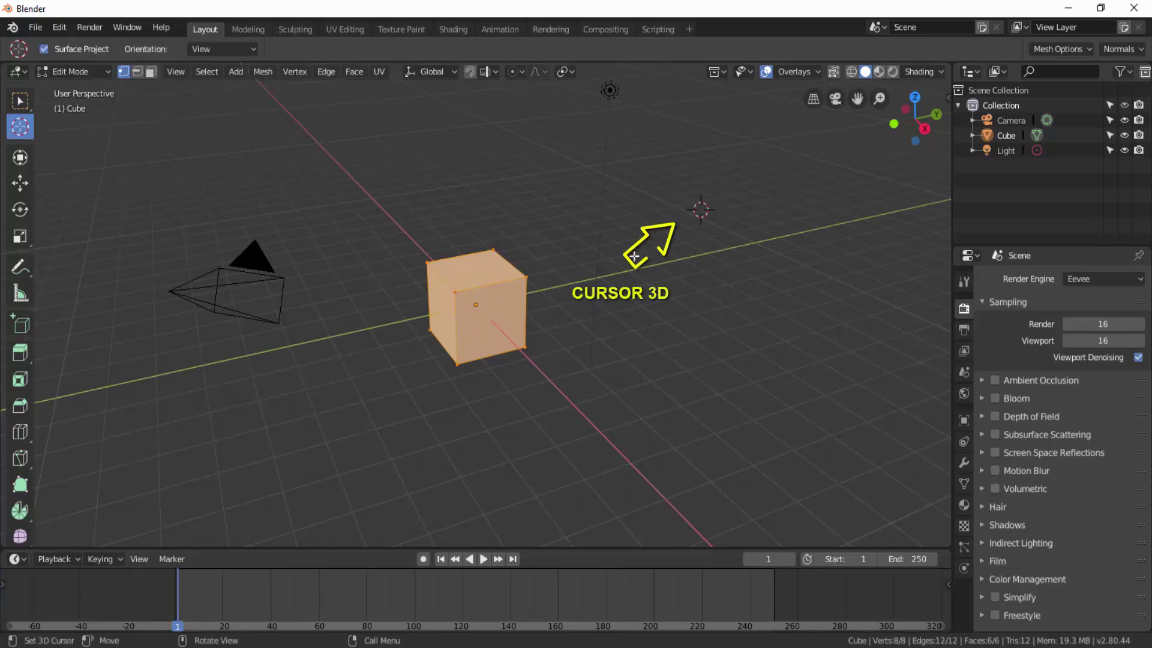
left_click(18, 511)
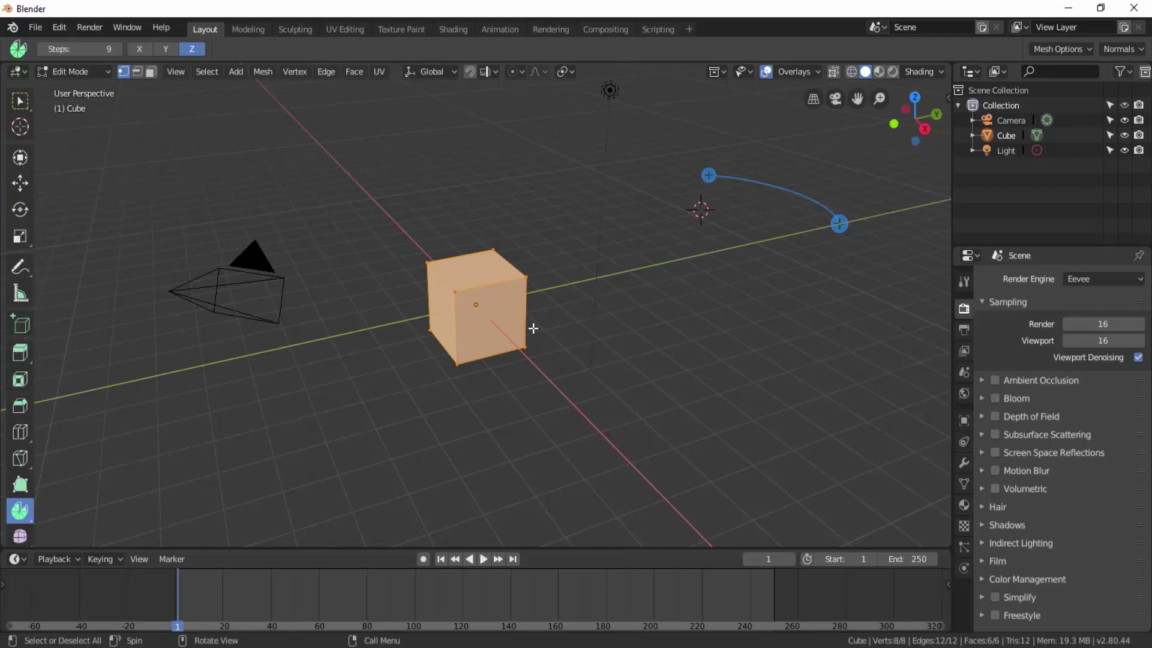
key("shift+s")
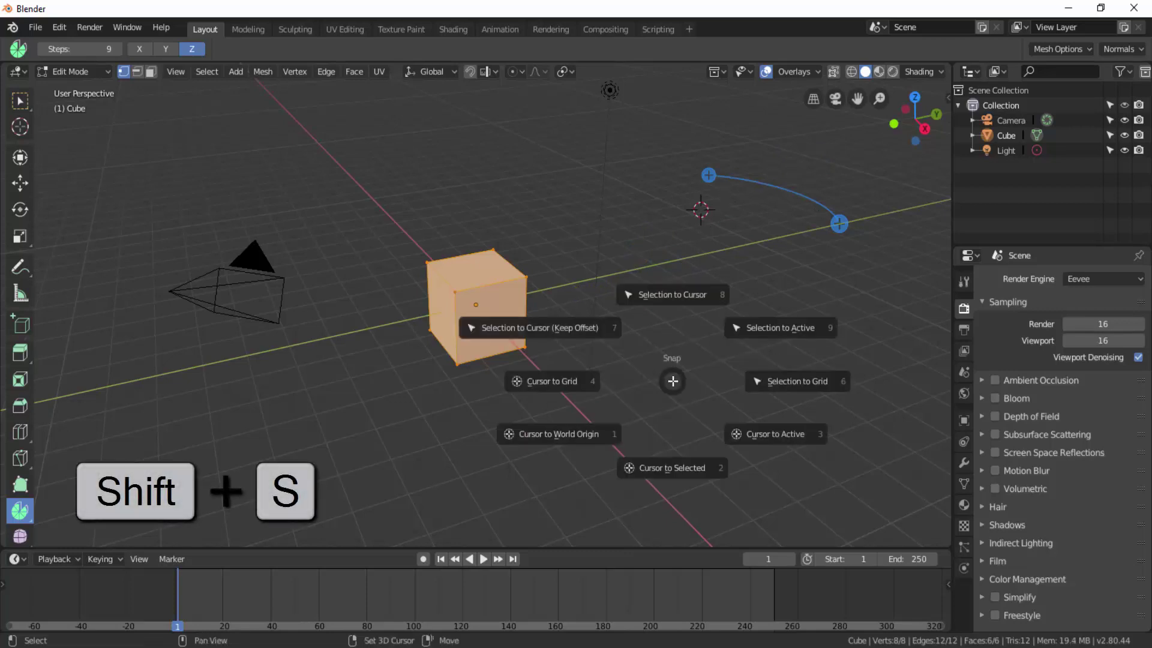
Step: Snap the cursor to world origin and spin the cube mesh into a cylinder-like ring
left_click(570, 434)
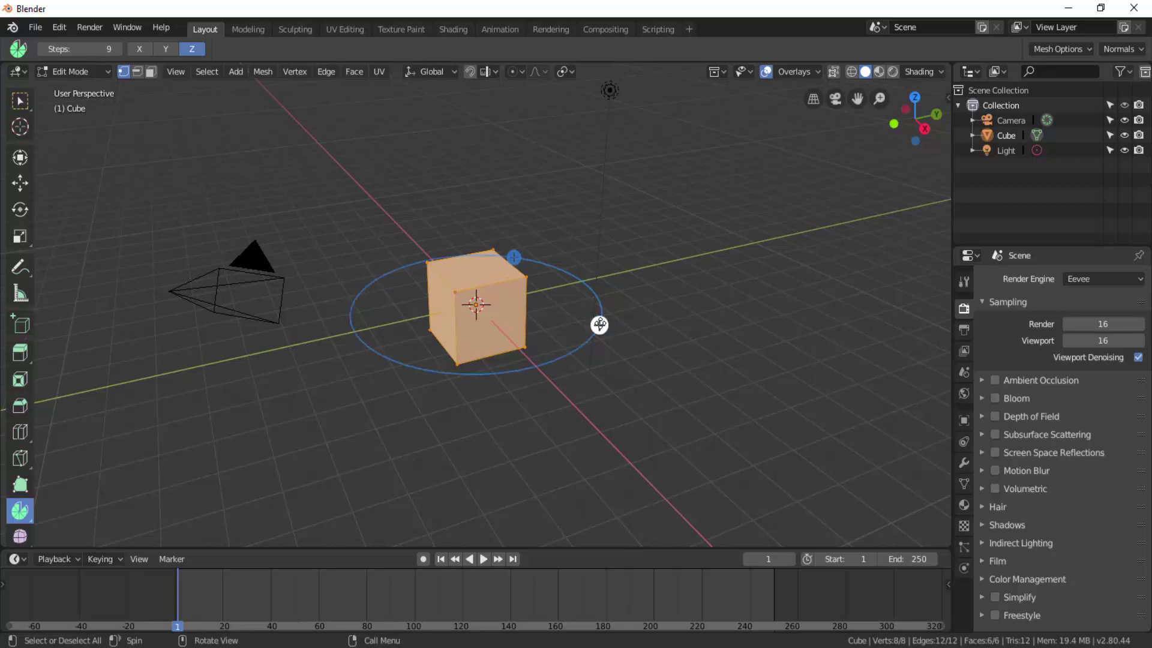
mouse_move(600, 325)
left_mouse_down()
mouse_move(589, 360)
mouse_move(541, 388)
left_mouse_up()
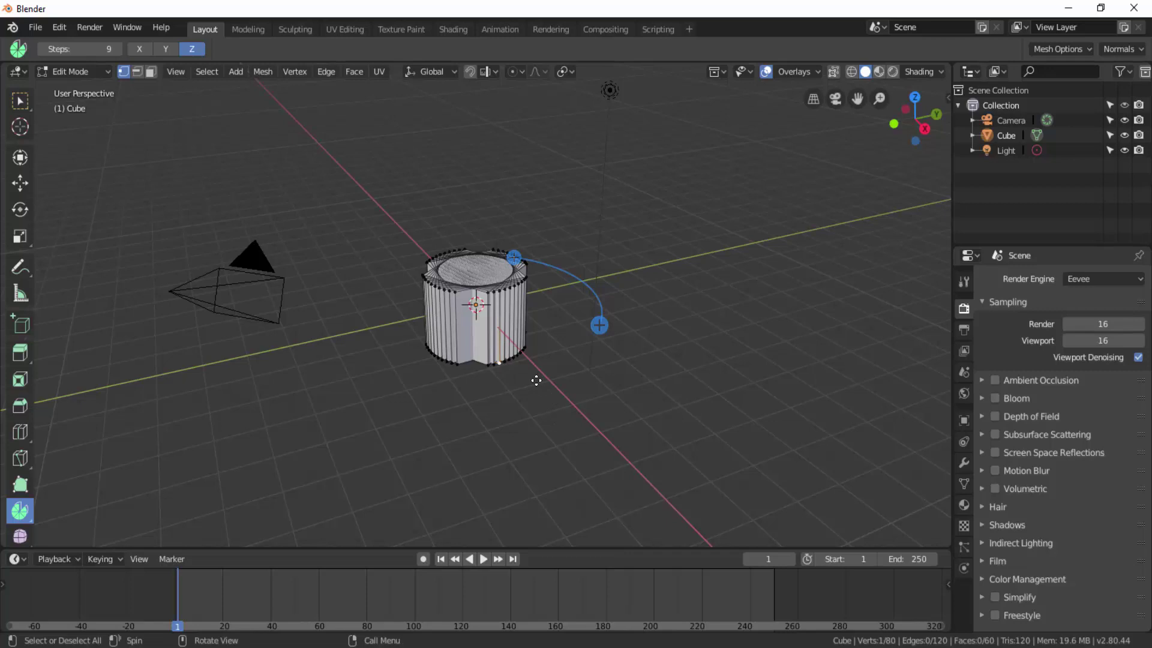
key("ctrl+z")
key("ctrl+z")
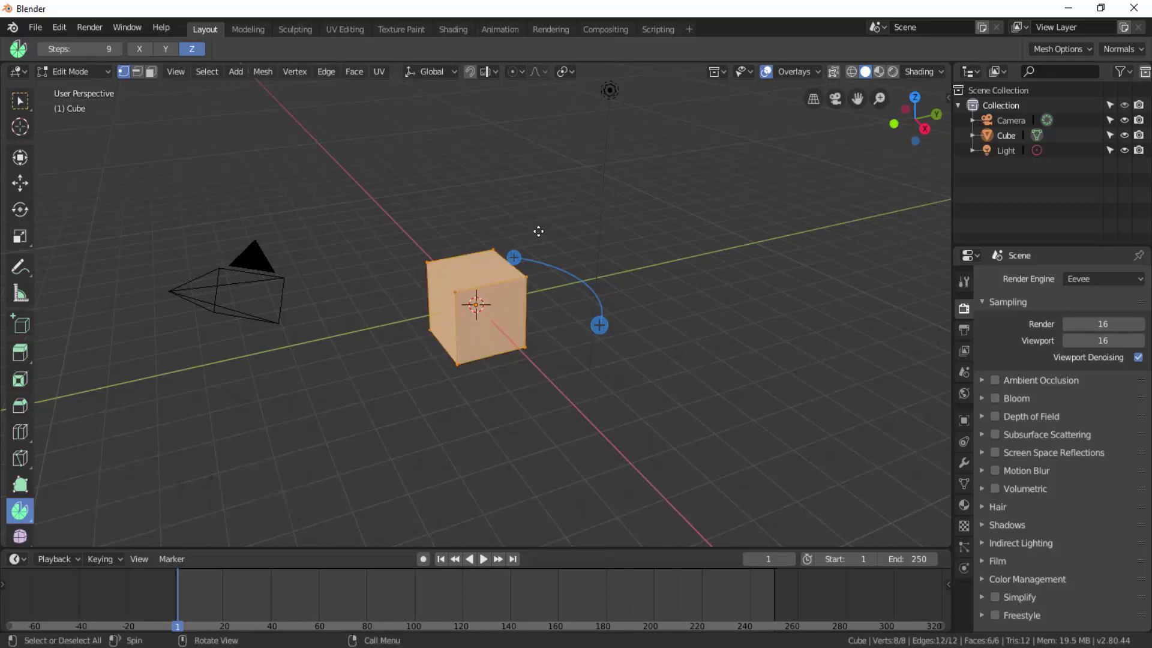
mouse_move(513, 256)
left_mouse_down()
mouse_move(451, 264)
mouse_move(425, 293)
left_mouse_up()
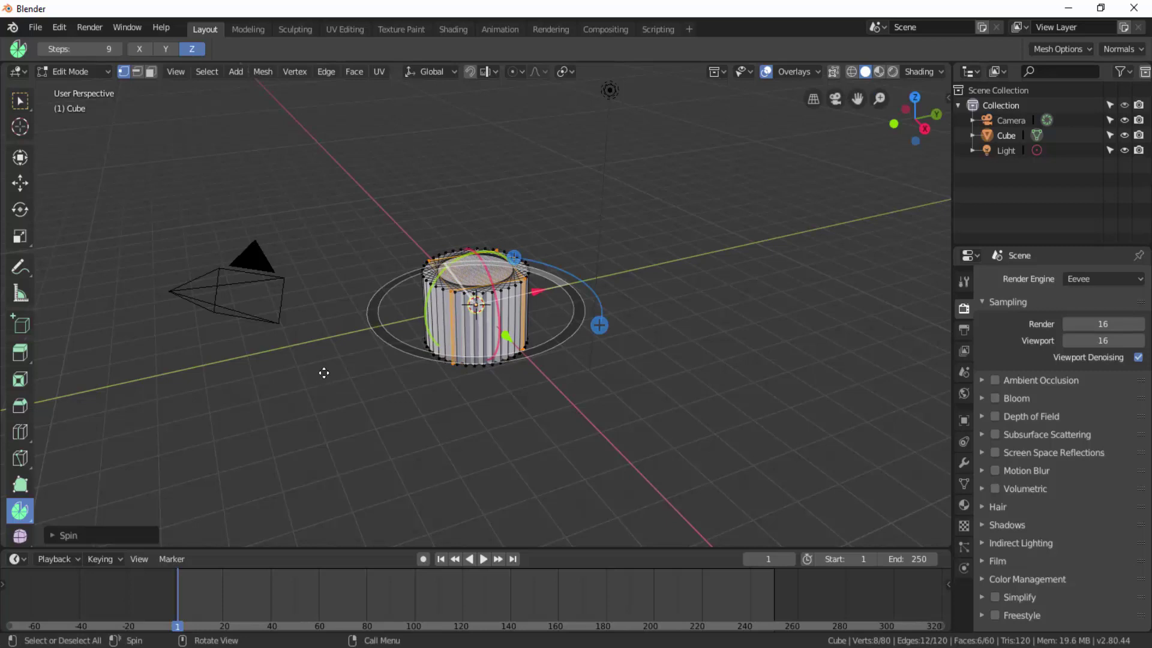
Step: Set the spin angle to 360° in the Spin panel and switch to top view
left_click(52, 534)
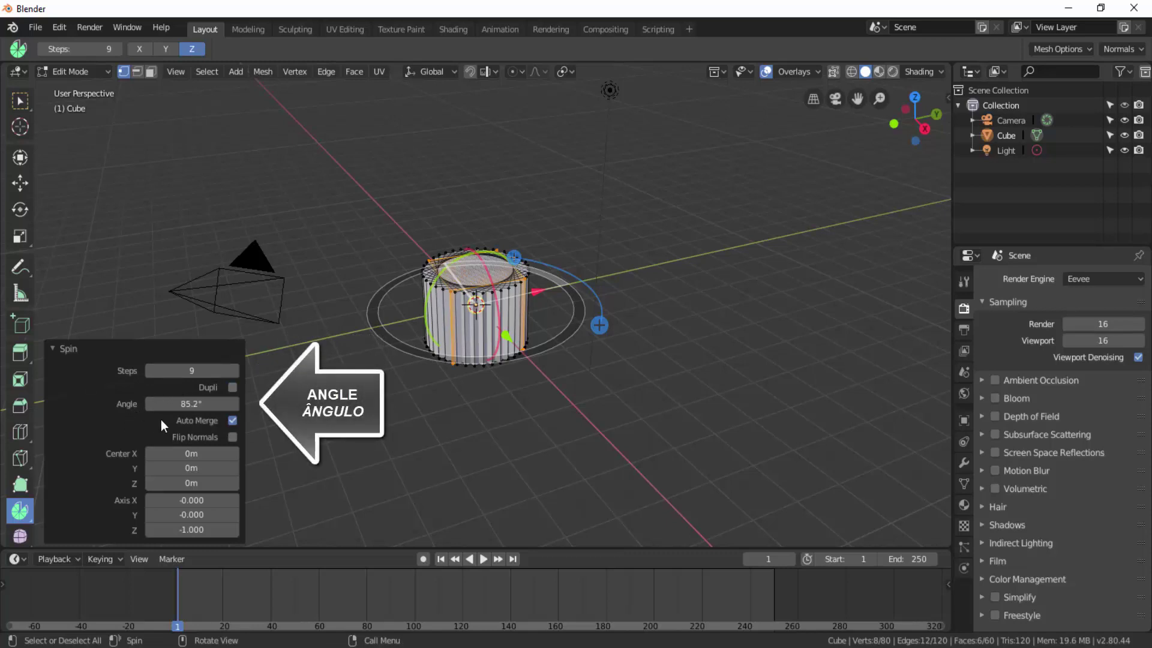
left_click(189, 404)
type("360")
key("Return")
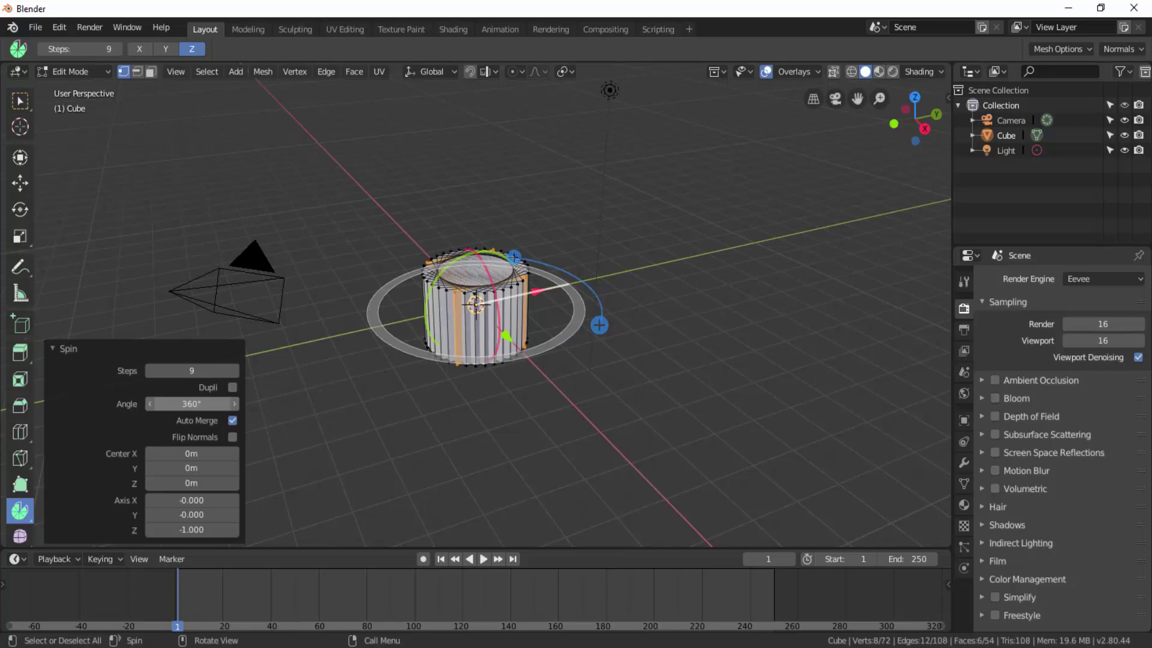
left_click_drag(912, 96, 913, 96)
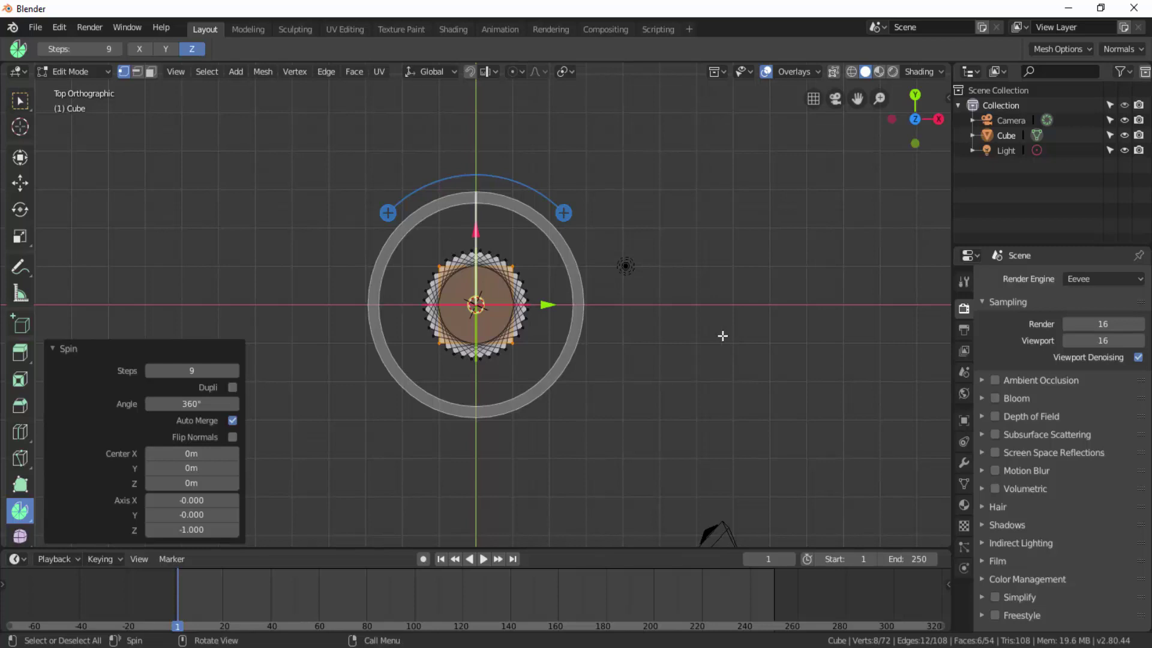
Step: Change the spin to 4 steps so the ring becomes a square, then deselect
left_click(154, 372)
left_click(154, 372)
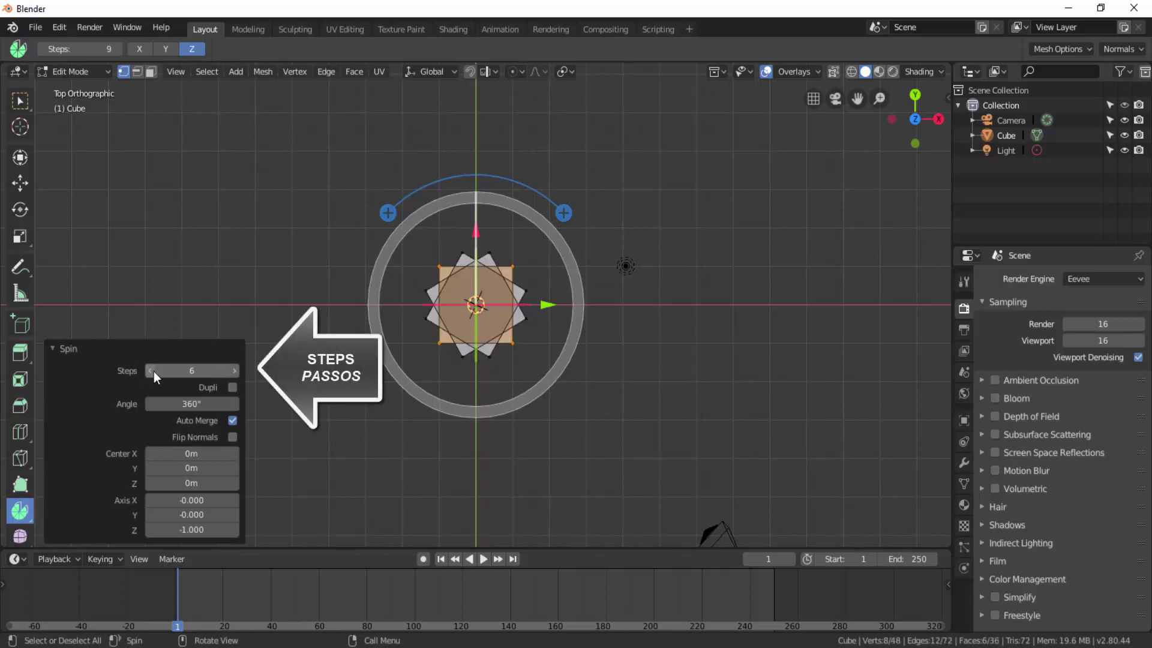
left_click(153, 372)
left_click(152, 372)
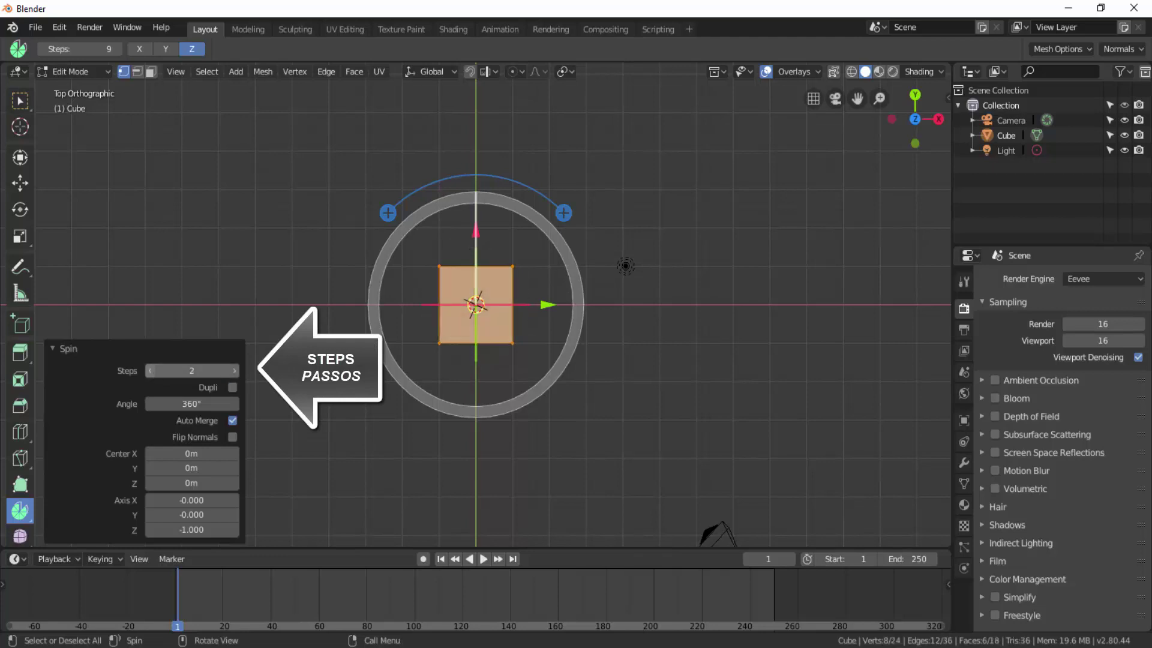
left_click(152, 372)
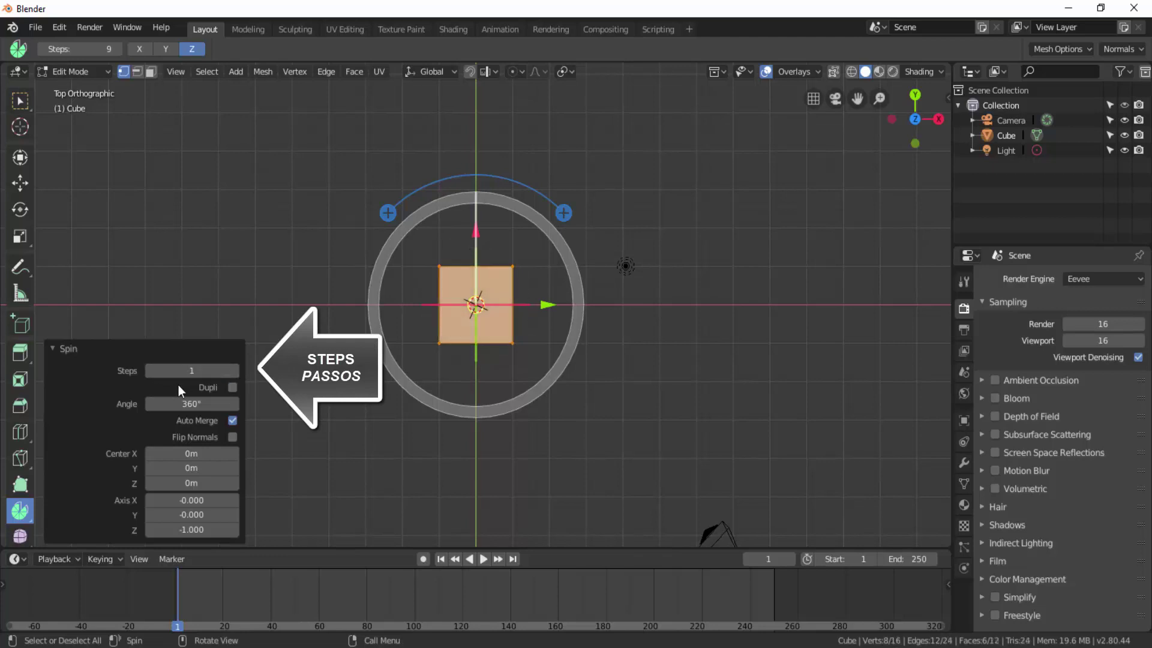
left_click(235, 371)
left_click(235, 371)
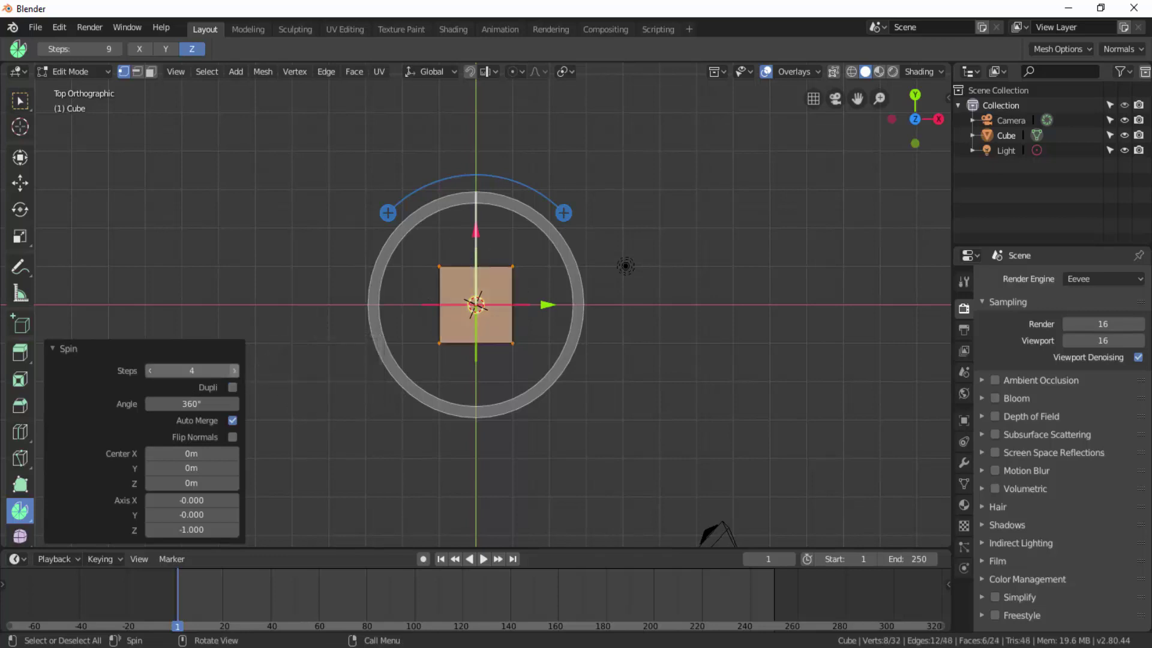
left_click(348, 424)
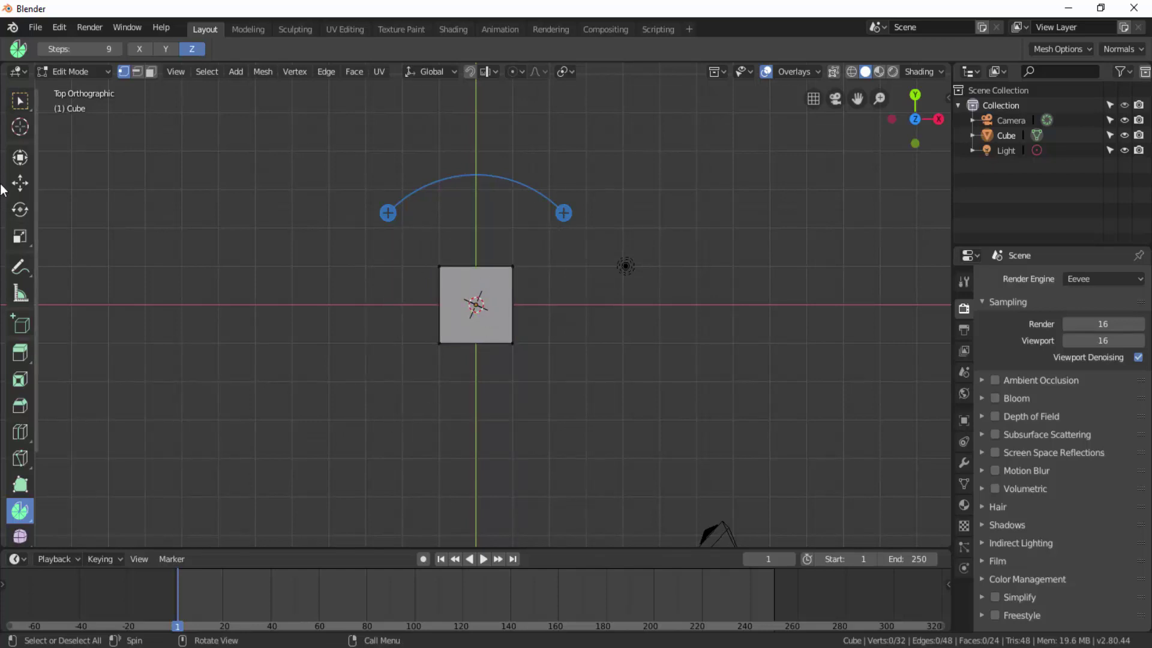
Step: Box-select the square face and slide it -2.84 m along X
left_click(24, 181)
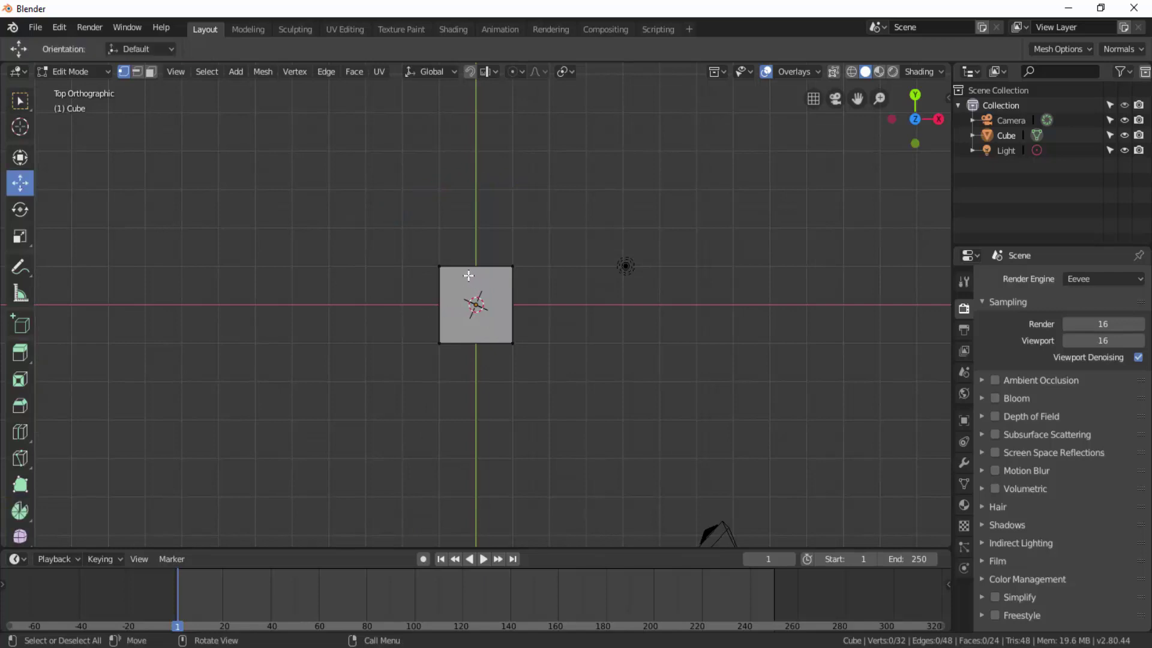
left_click(20, 101)
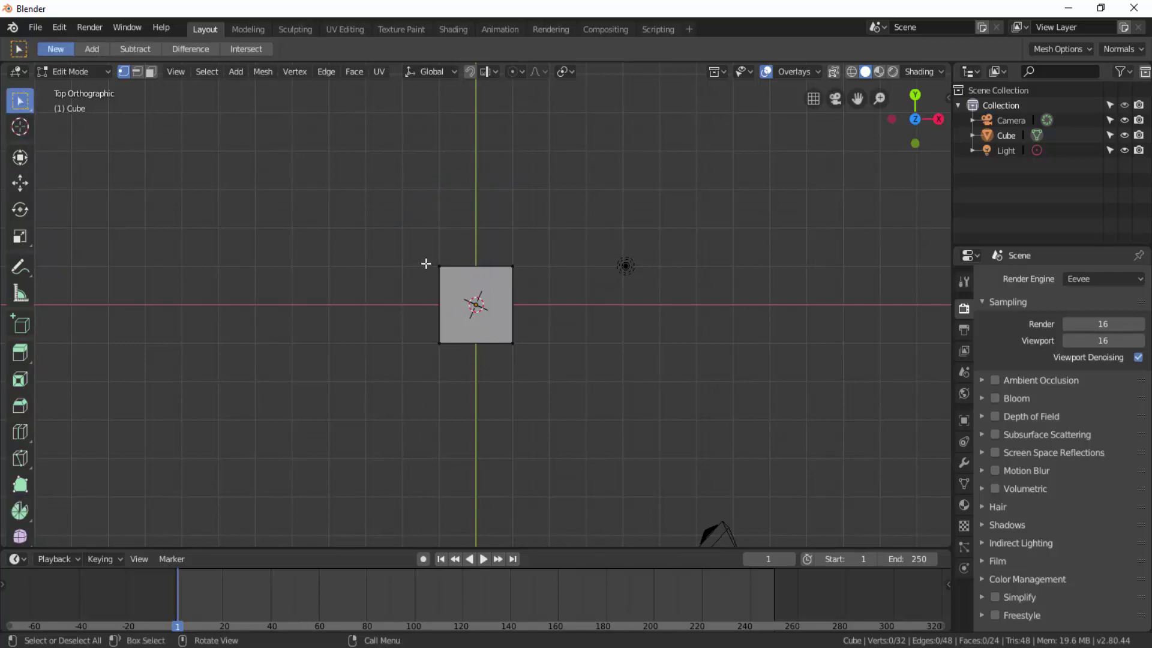
left_click_drag(426, 264, 536, 358)
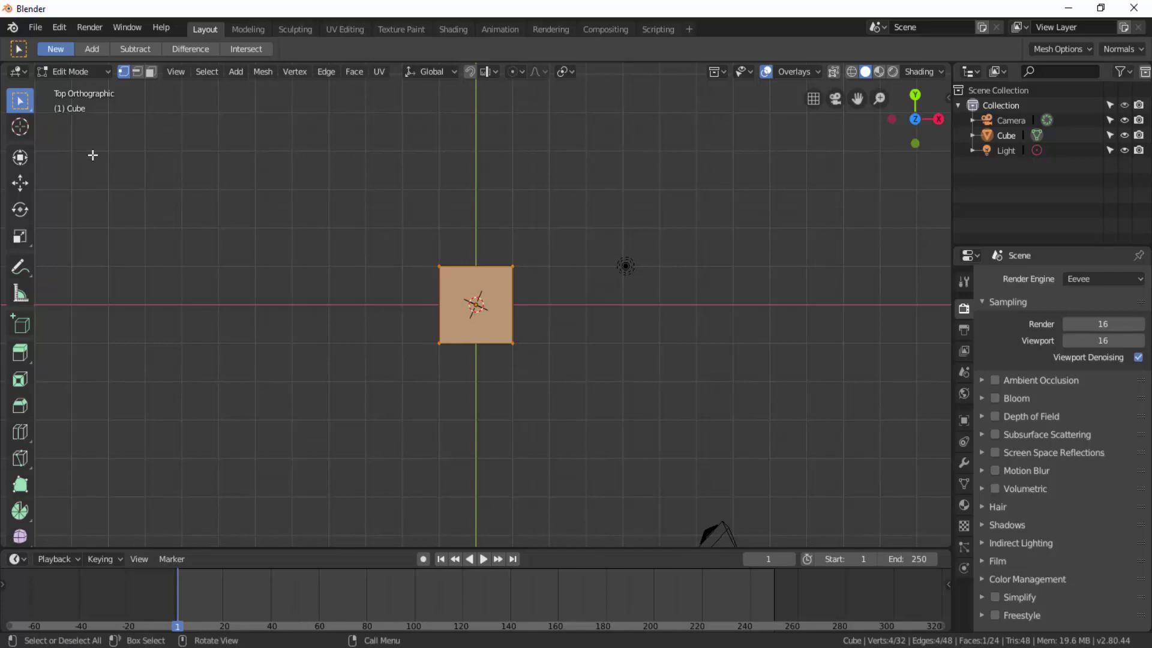
left_click(19, 183)
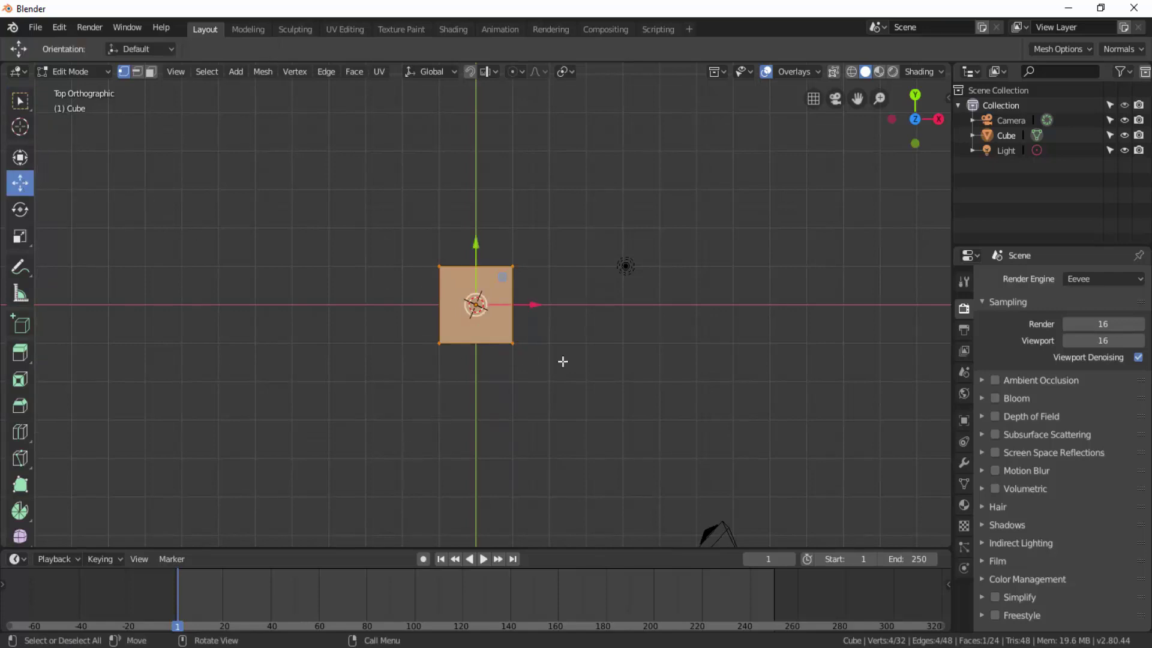
left_click_drag(534, 305, 433, 309)
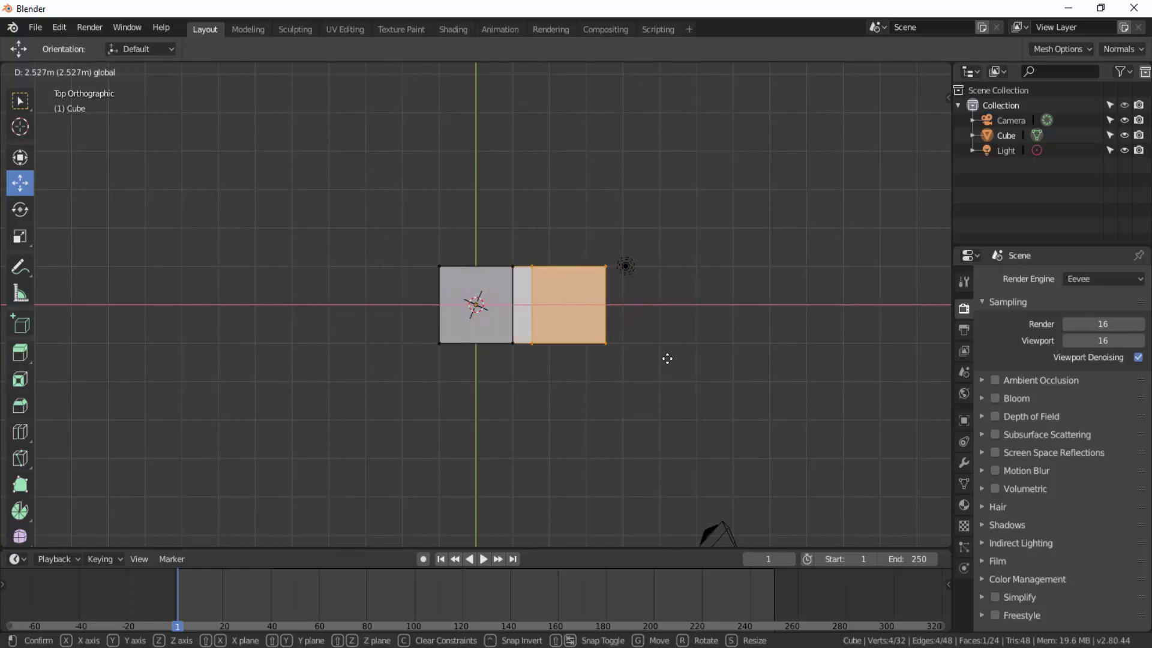
left_click(432, 359)
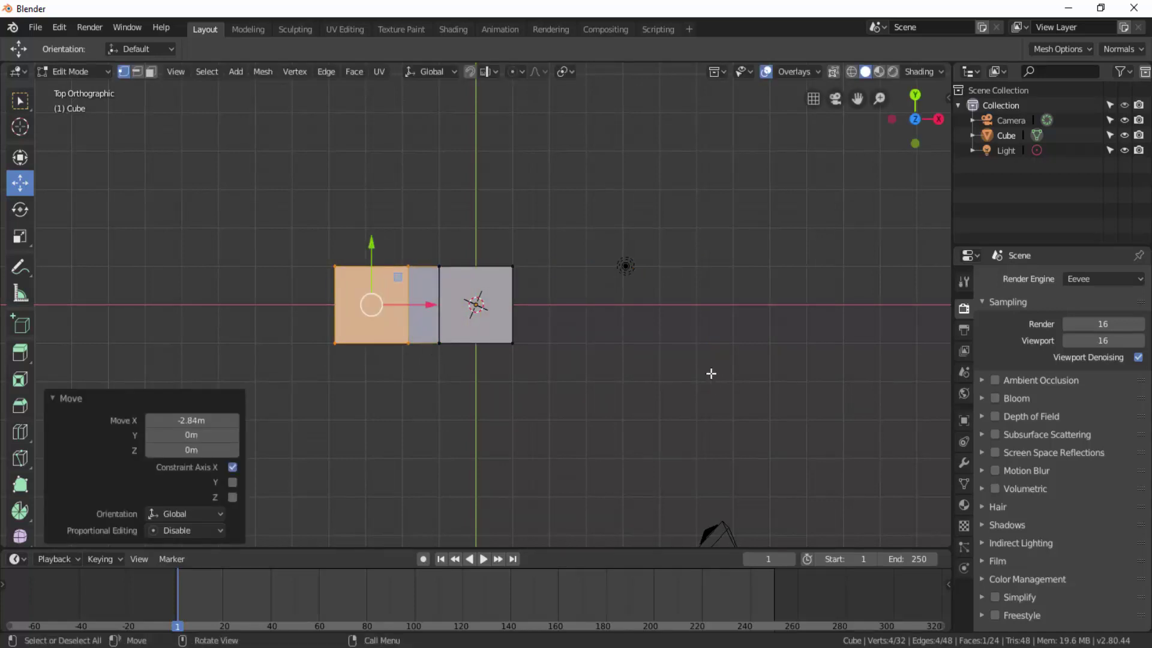
Step: Undo the face move and earlier edits, restoring the plain 8-vertex cube
key("ctrl")
key("ctrl+z")
key("ctrl+z")
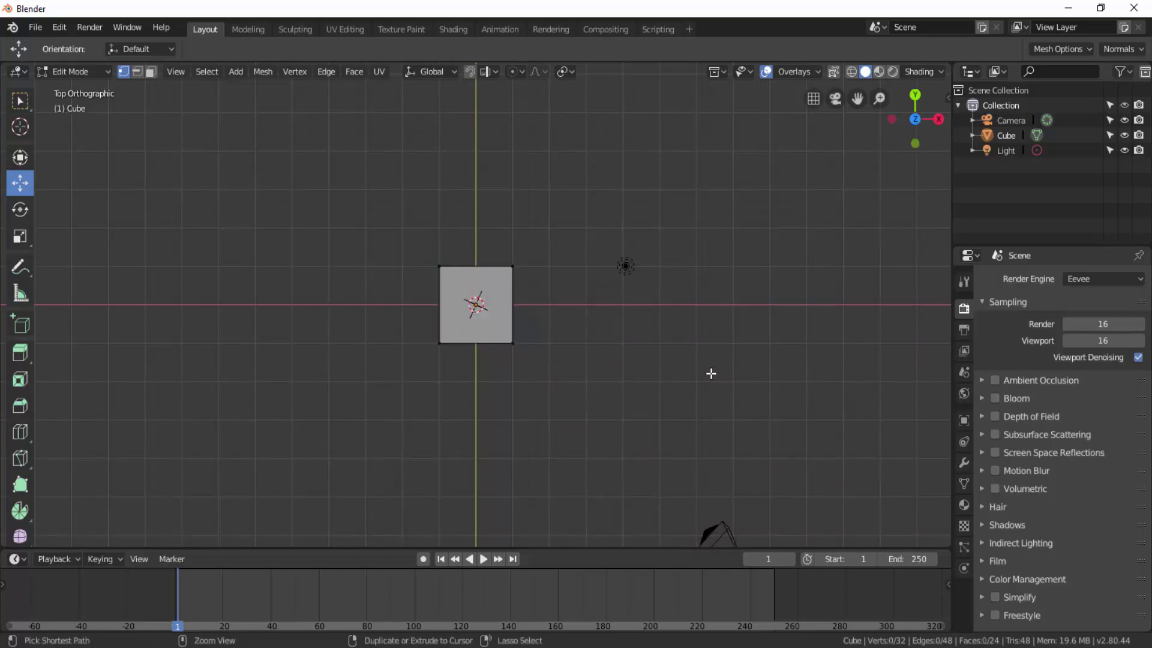
key("ctrl+z")
key("ctrl+z")
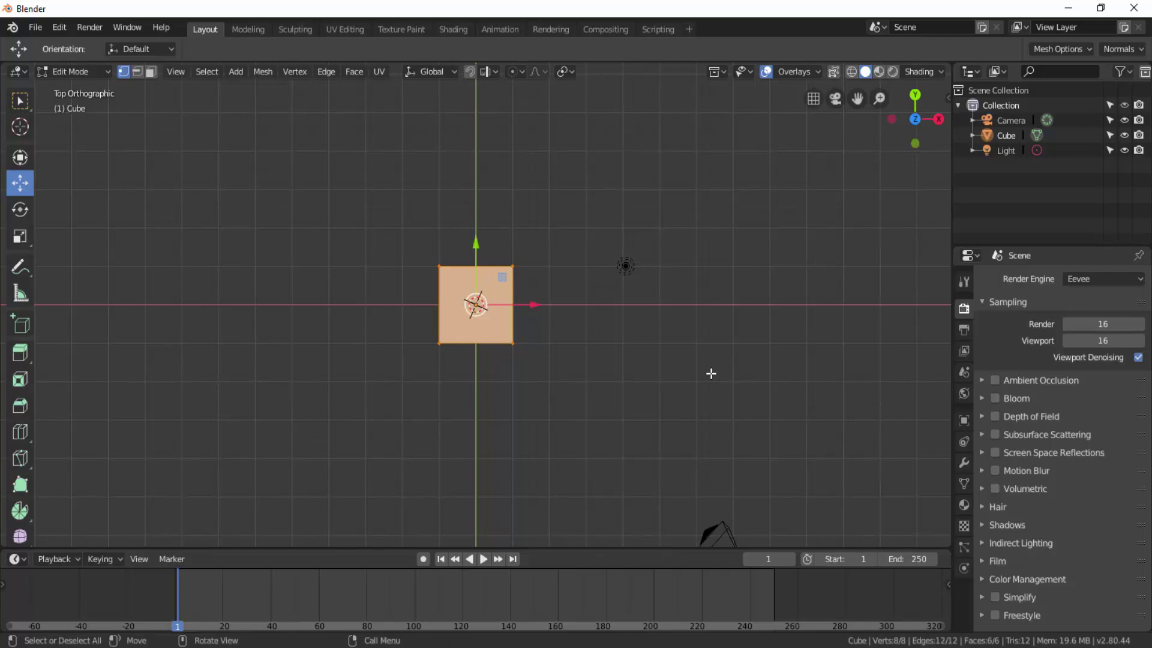
key("ctrl+z")
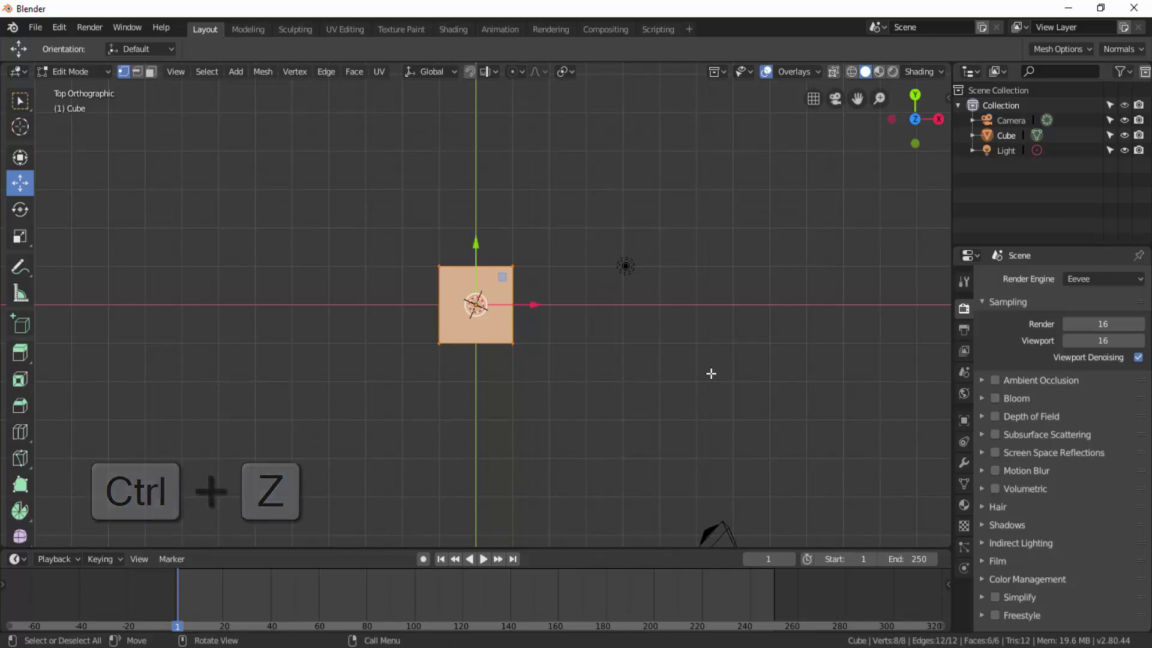
key("ctrl+z")
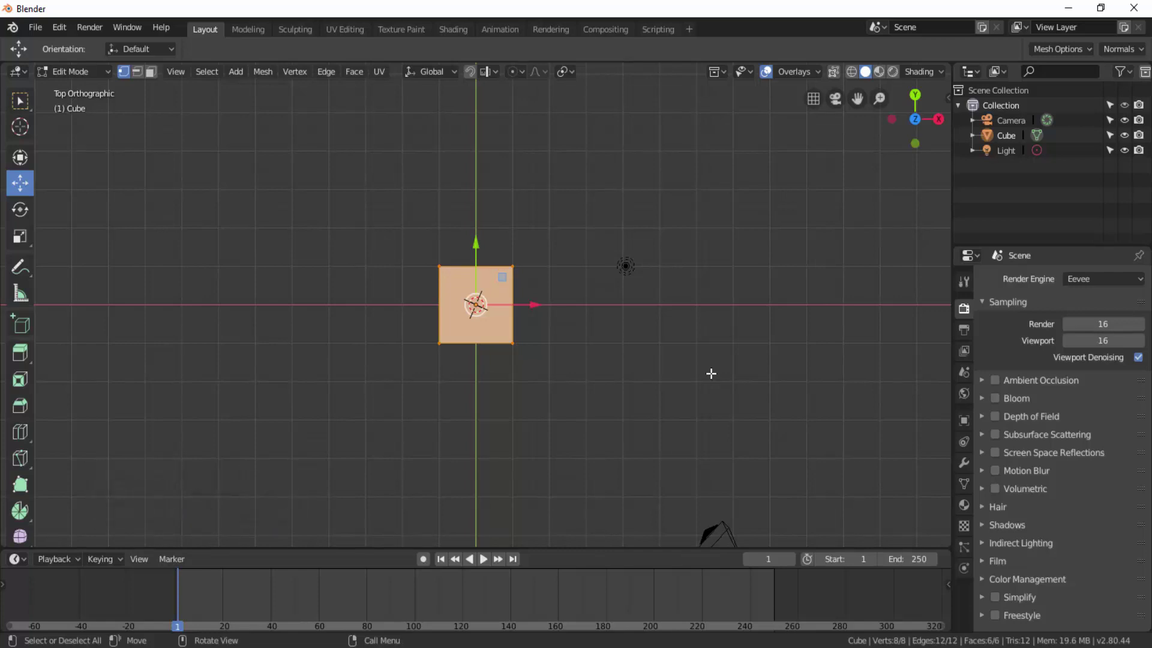
key("ctrl+z")
Step: Move the cube −4.96 m along X and −1.43 m along Y, then reactivate Spin
left_click_drag(533, 304, 351, 323)
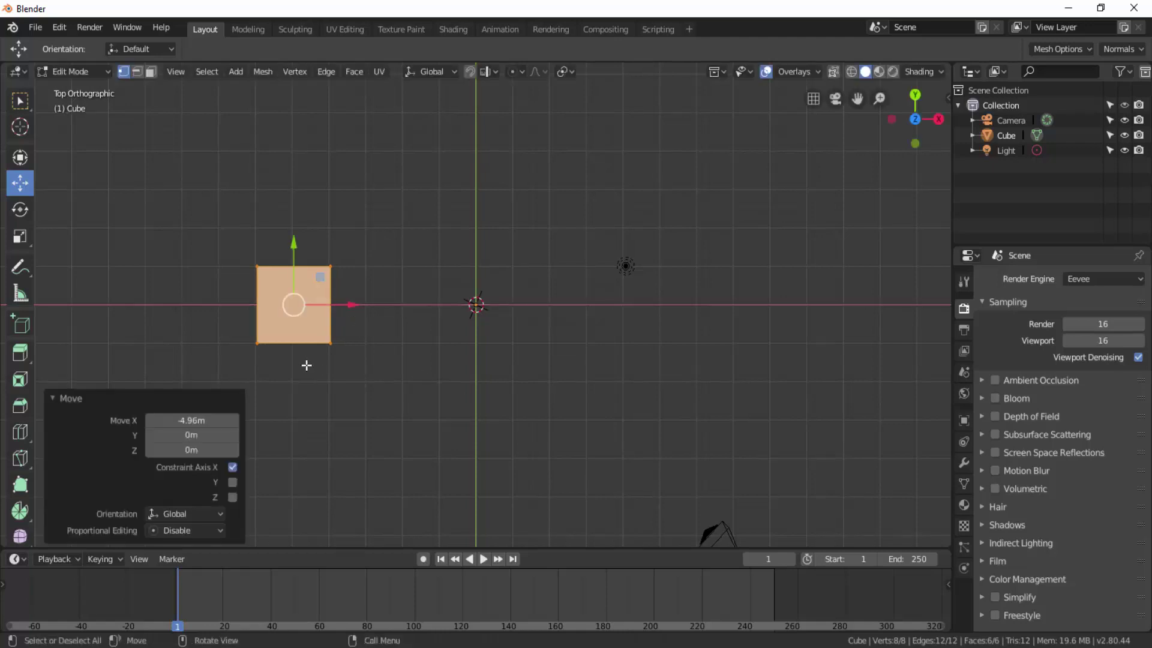
left_click_drag(293, 242, 286, 297)
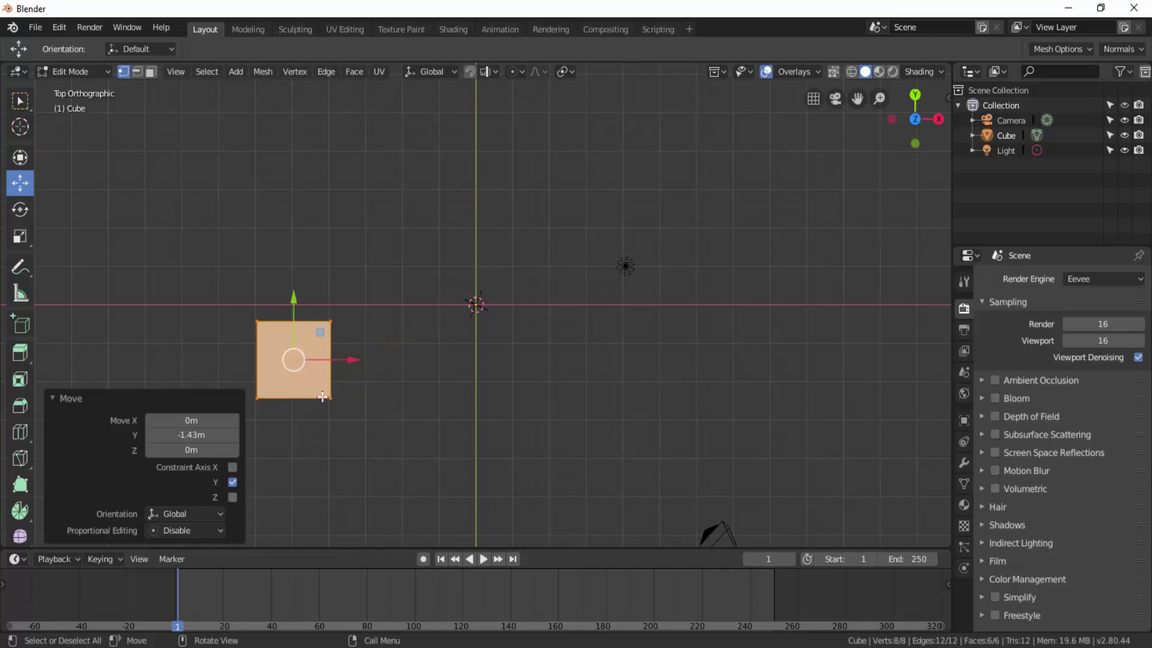
left_click(26, 510)
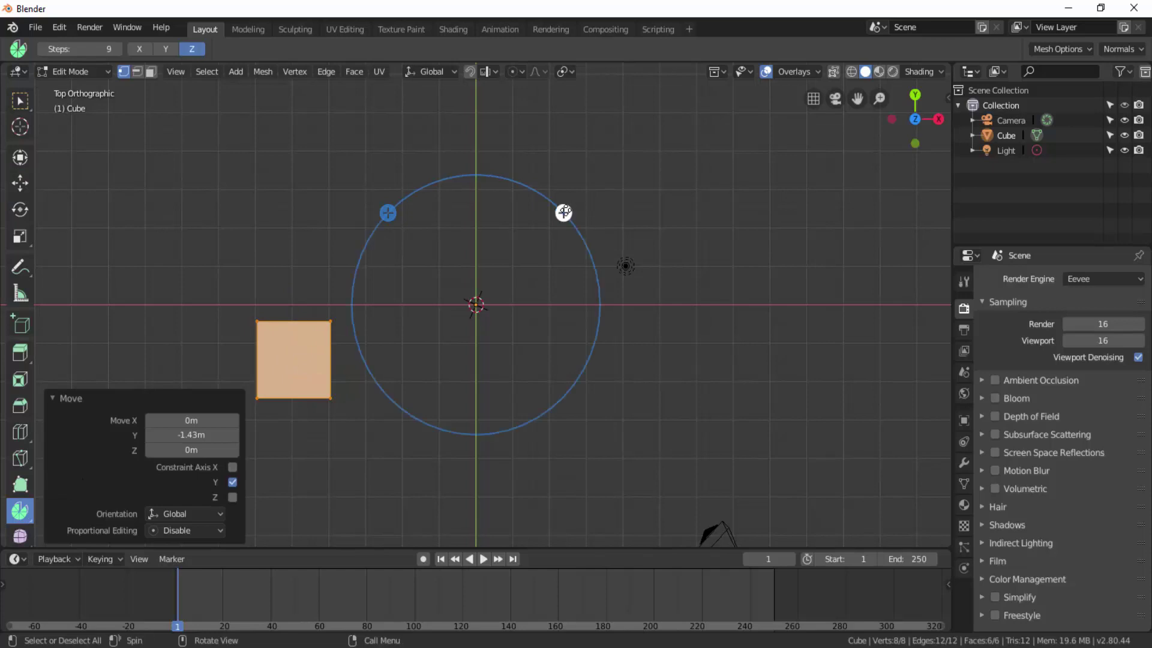
Step: Spin the offset cube around the scene centre and tilt the spin axis
mouse_move(562, 211)
left_mouse_down()
mouse_move(619, 279)
mouse_move(610, 381)
mouse_move(566, 404)
mouse_move(456, 408)
mouse_move(426, 322)
mouse_move(458, 307)
mouse_move(442, 299)
mouse_move(464, 279)
left_mouse_up()
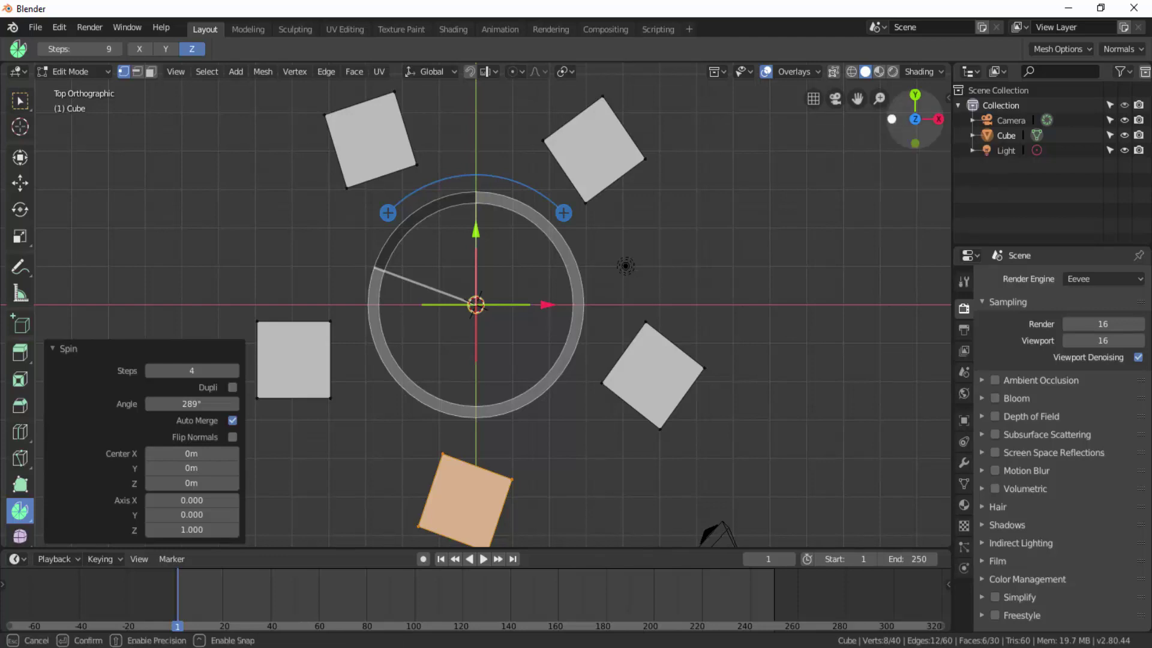
left_click_drag(901, 131, 864, 150)
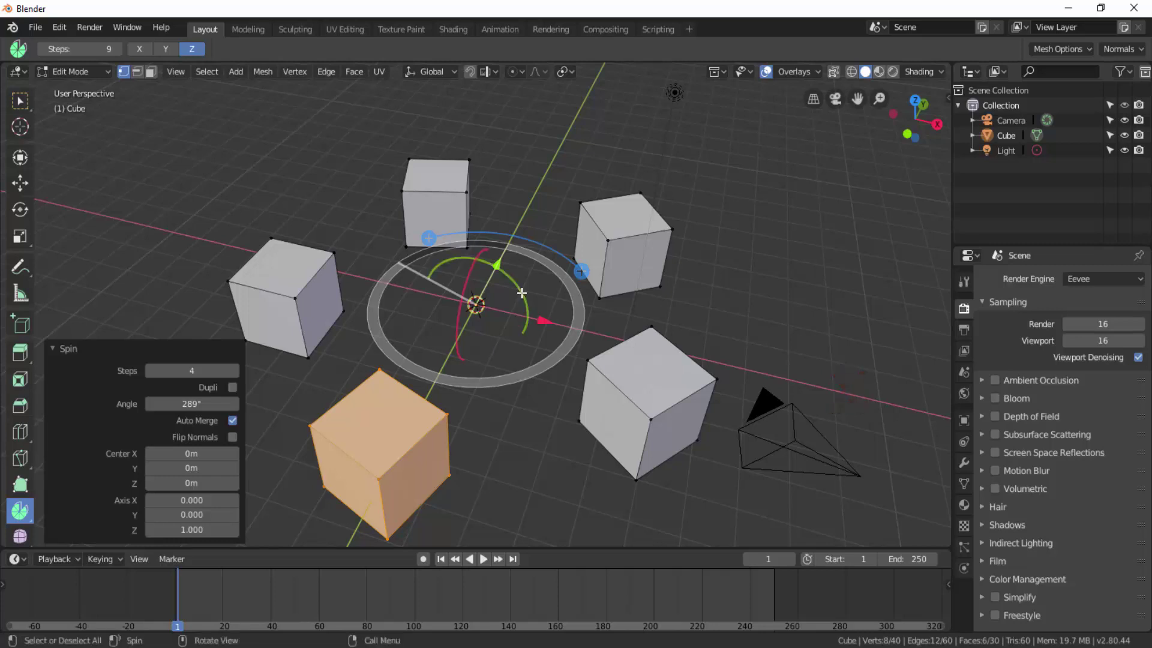
mouse_move(521, 293)
left_mouse_down()
mouse_move(540, 303)
mouse_move(538, 324)
mouse_move(544, 282)
mouse_move(560, 312)
mouse_move(548, 238)
mouse_move(588, 315)
mouse_move(478, 266)
mouse_move(466, 272)
mouse_move(469, 311)
mouse_move(491, 255)
mouse_move(496, 286)
mouse_move(463, 258)
left_mouse_up()
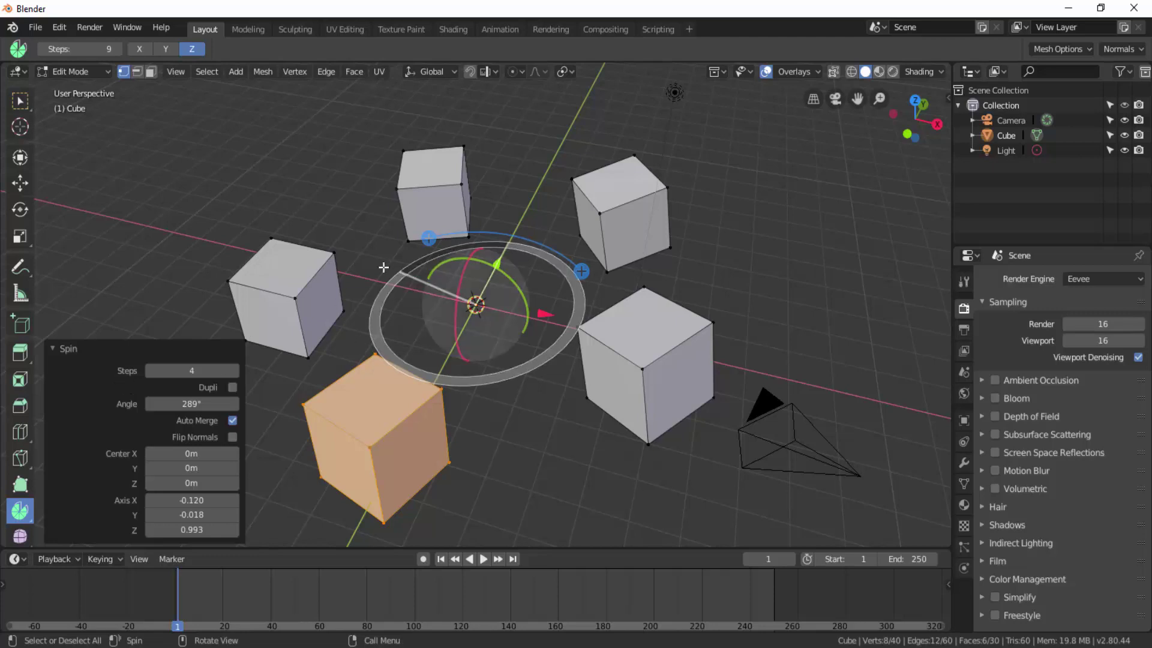
Step: Raise the spin steps to 27 copies to fill out the ring
left_click(233, 374)
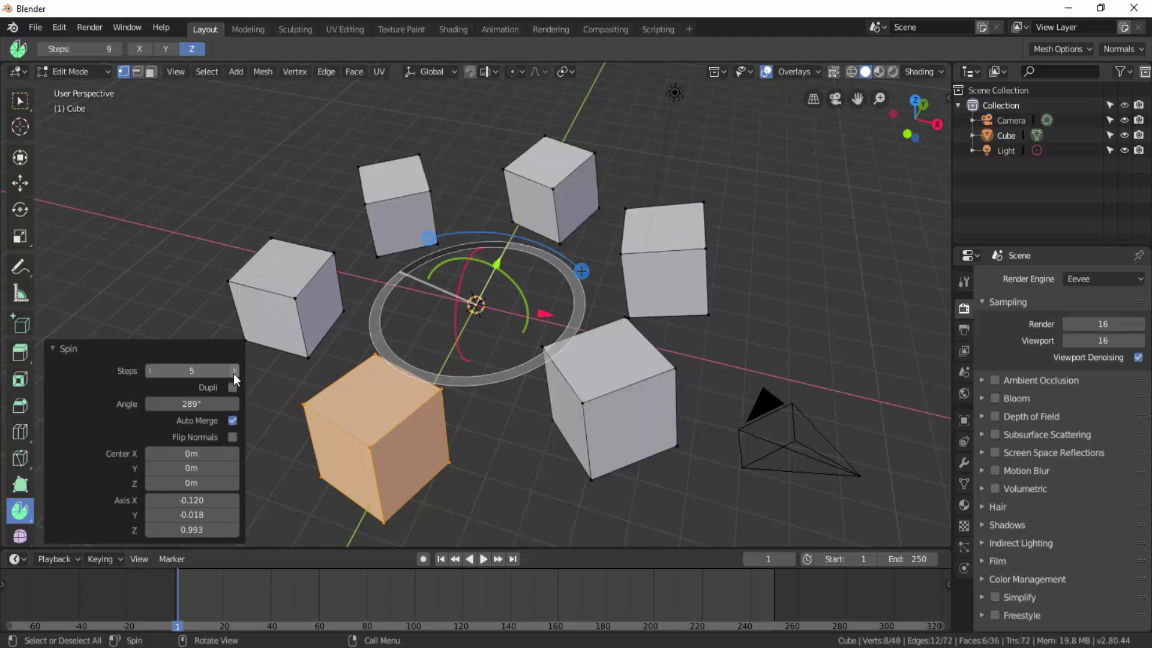
left_click(233, 373)
double_click(234, 371)
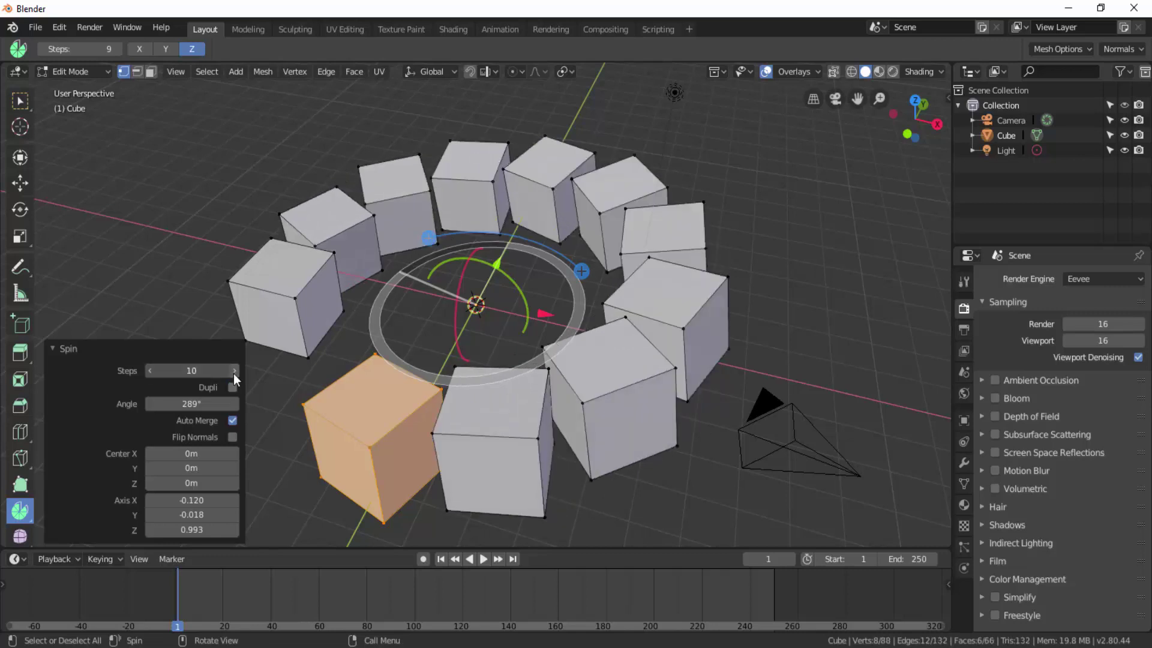
triple_click(234, 371)
double_click(234, 371)
double_click(234, 371)
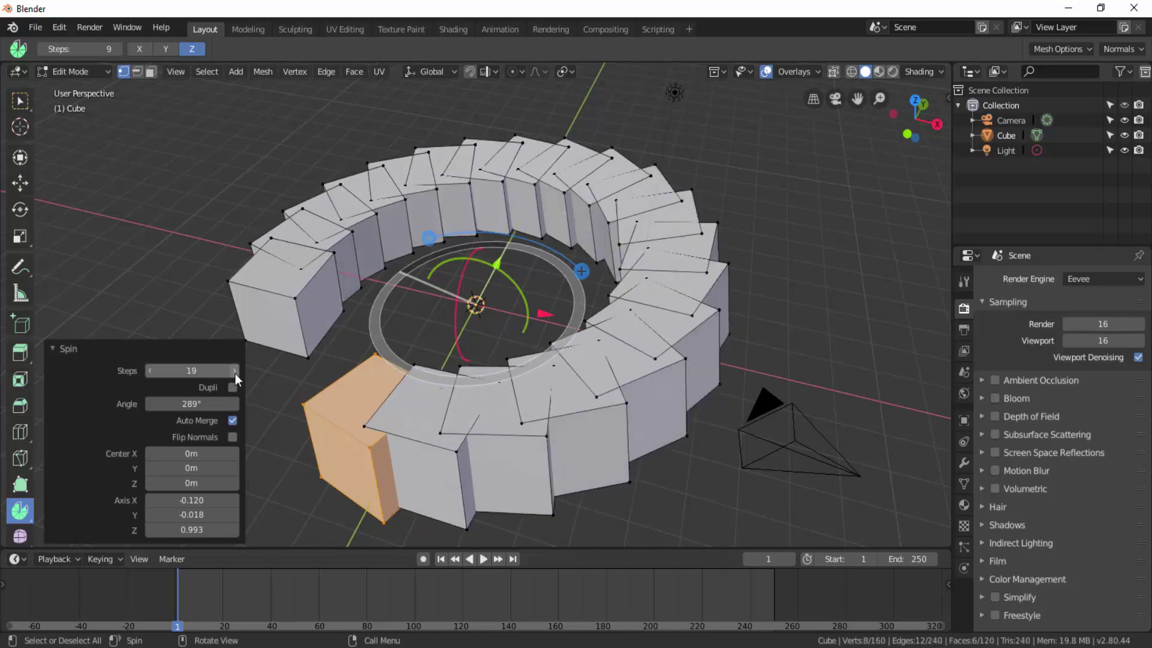
triple_click(234, 371)
double_click(234, 371)
left_click(234, 370)
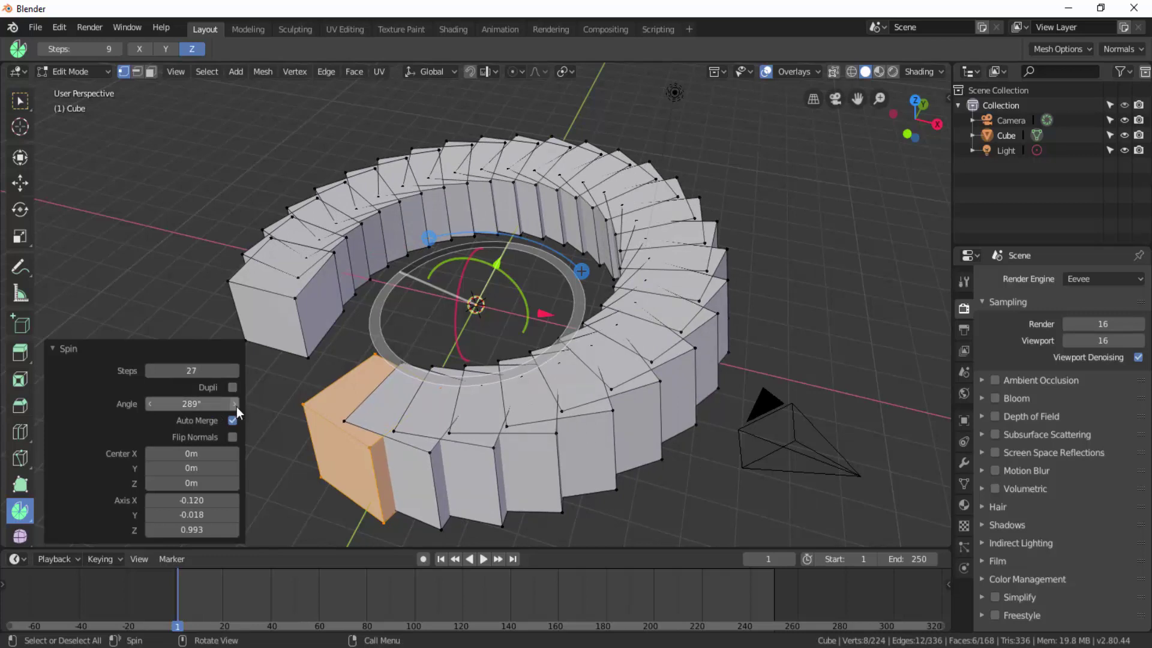
left_click(215, 406)
Step: Set the spin angle to a full 360°
type("360")
key("Return")
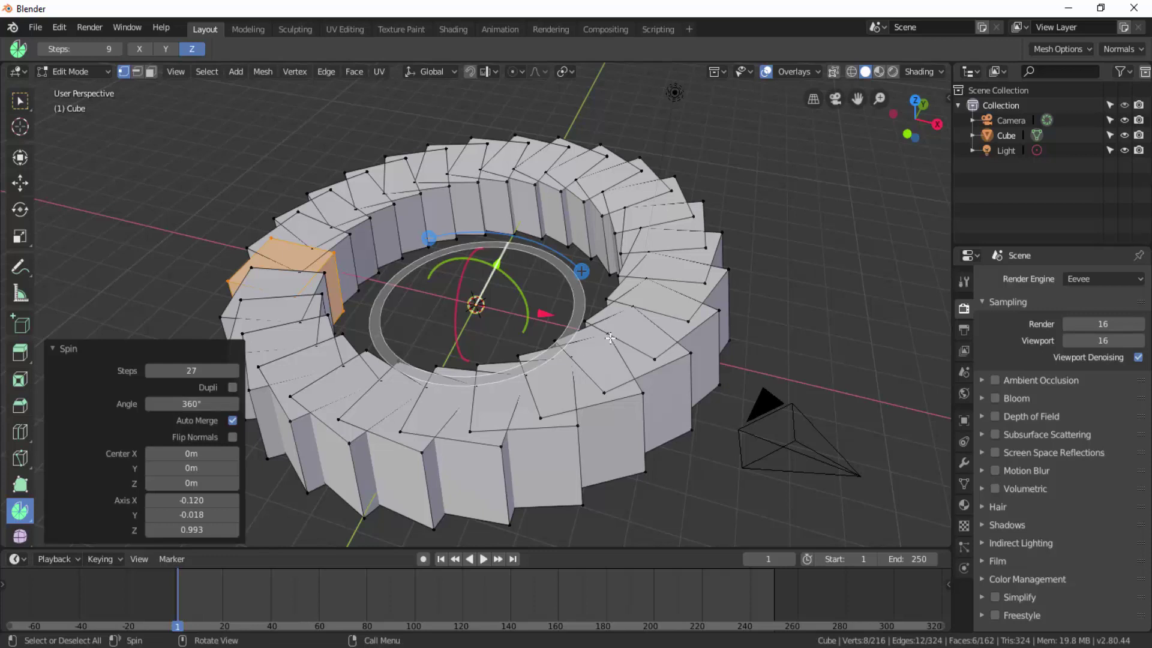
scroll(762, 282, "down", 1)
scroll(765, 282, "down", 1)
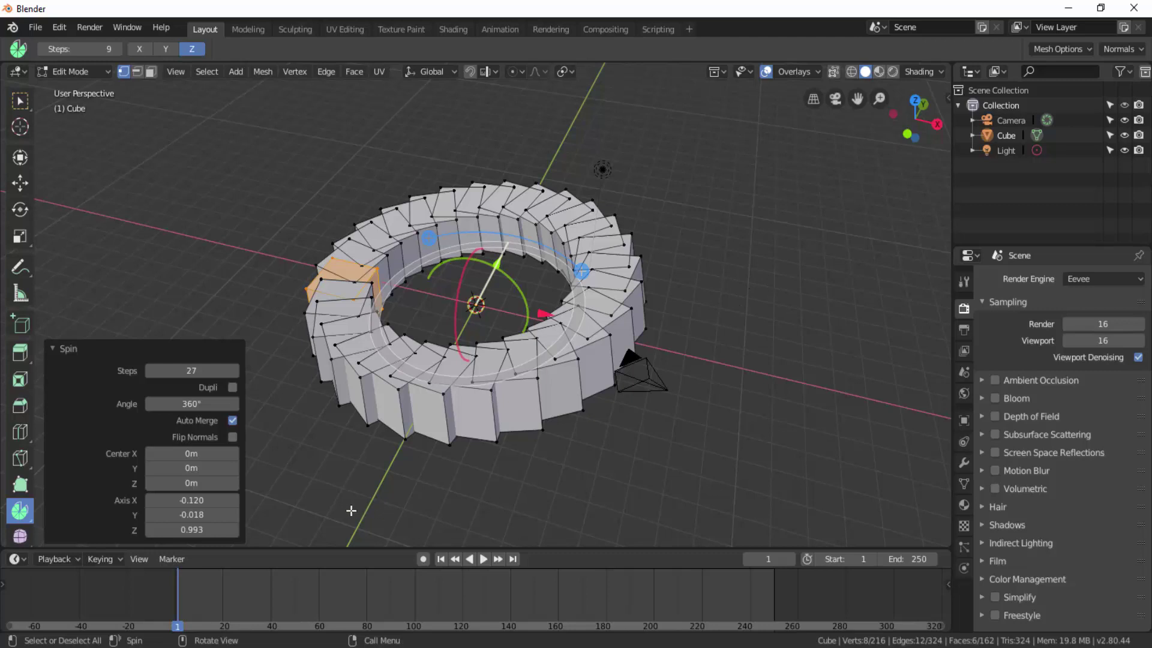
Step: Set spin axis X and Y both to 0 so the ring lies flat
left_click(187, 500)
type("0")
key("Return")
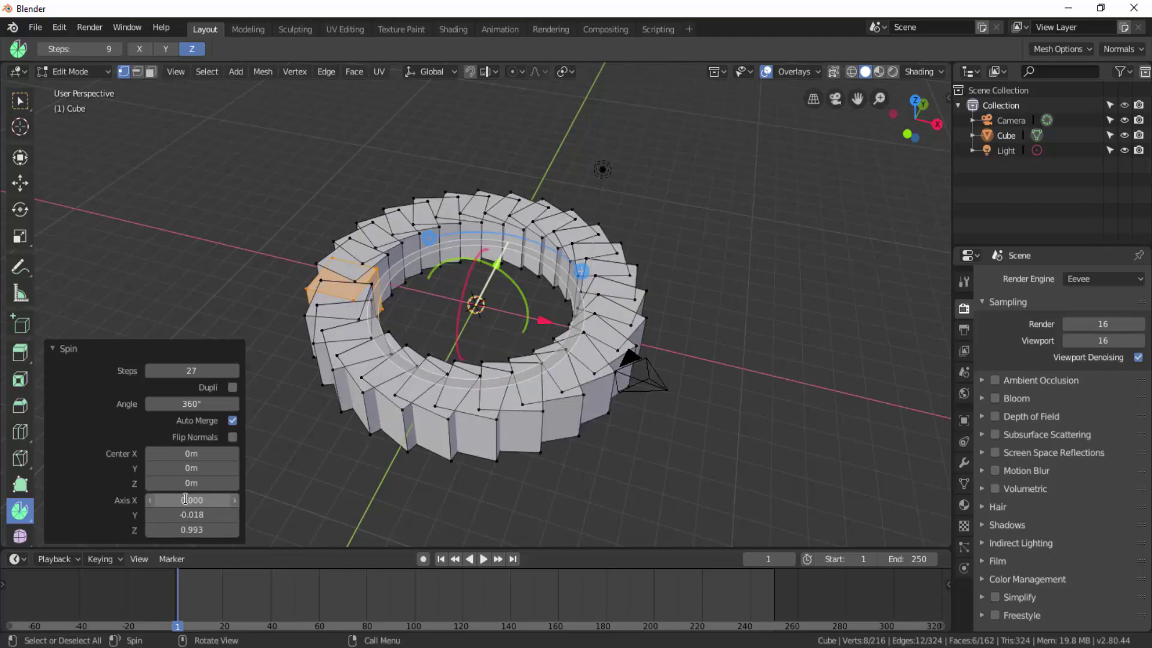
left_click(188, 515)
type("0")
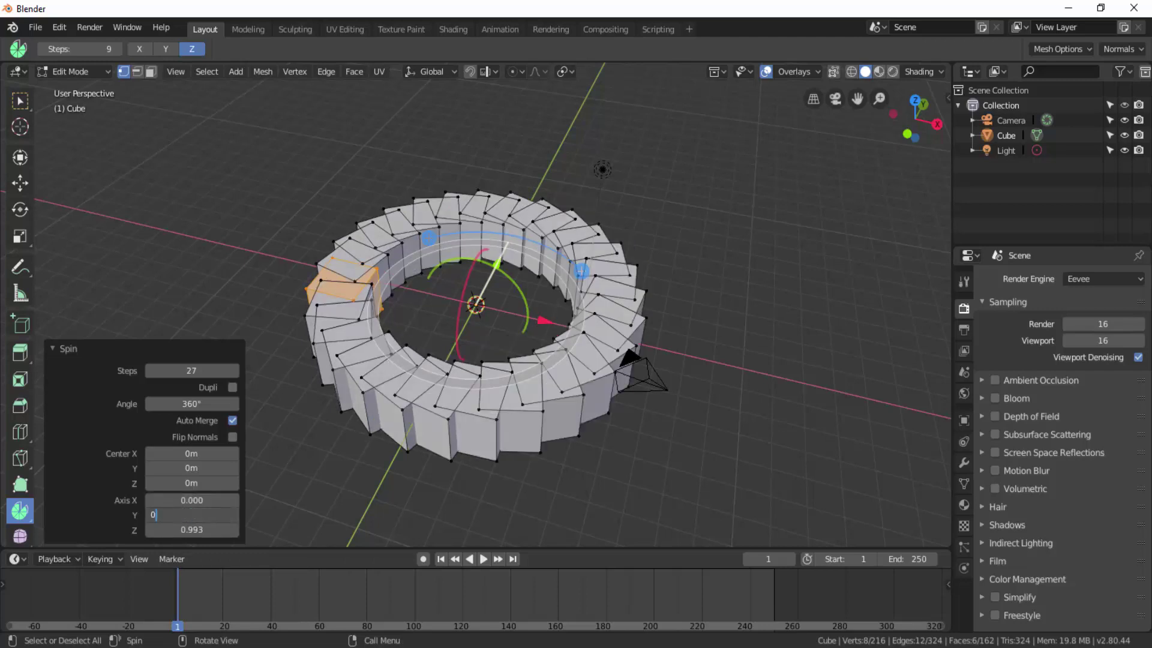
key("Return")
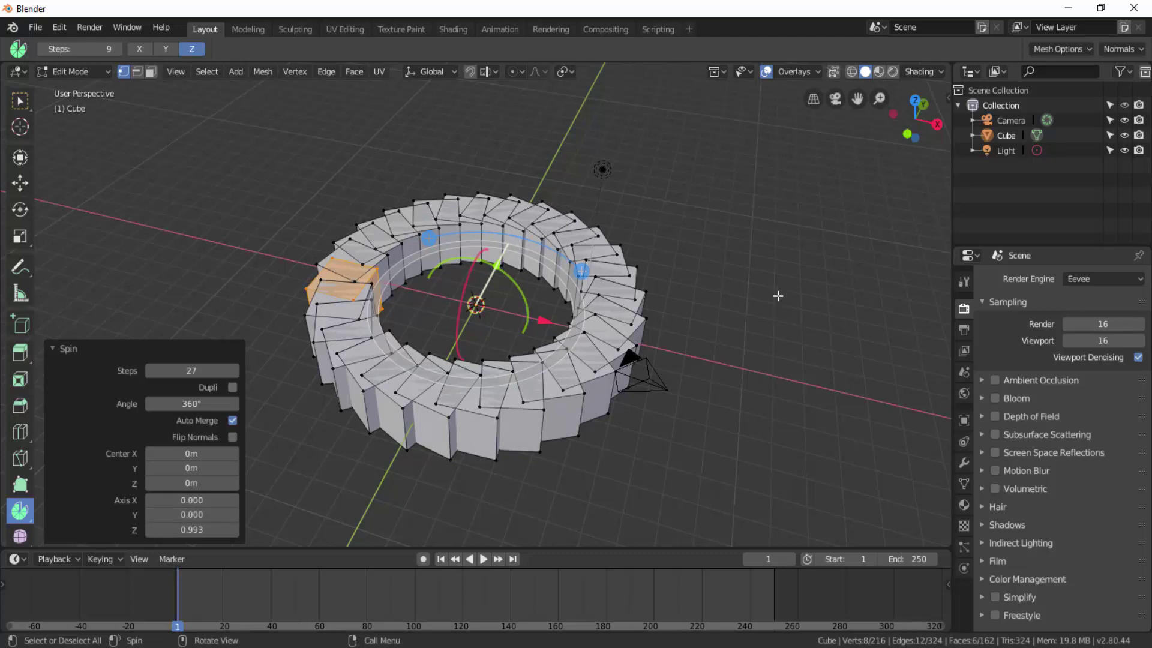
Step: From Top view, cut the Spin steps down to 9 and return to Object Mode
left_click(915, 100)
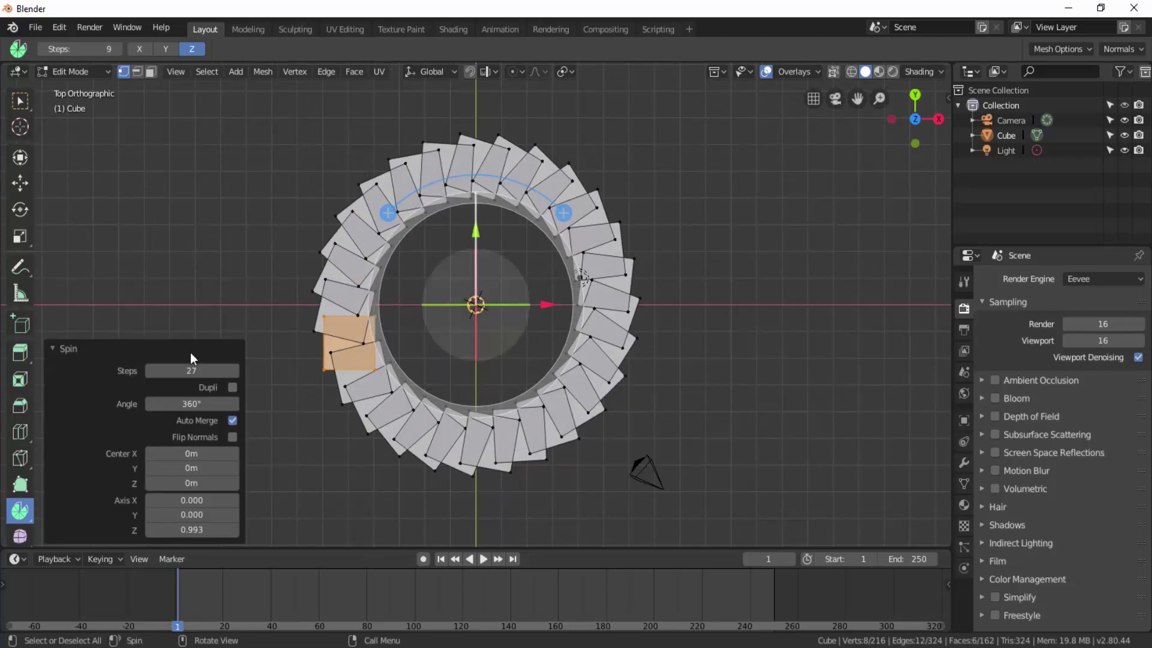
left_click(153, 370)
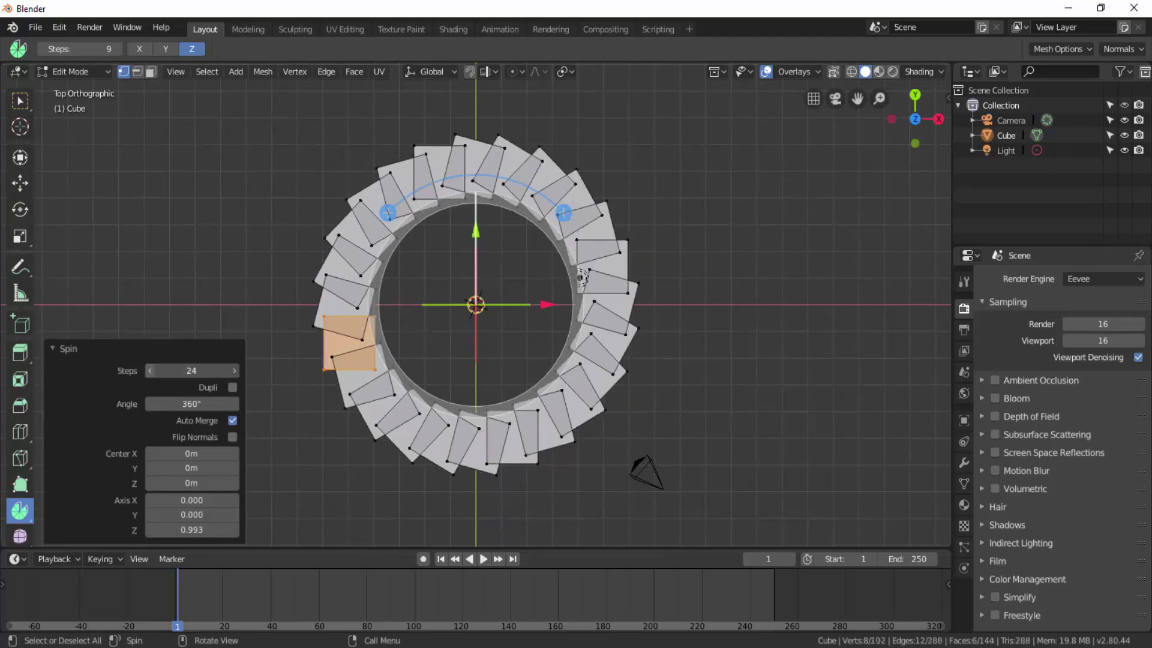
left_click(151, 370)
left_click(150, 370)
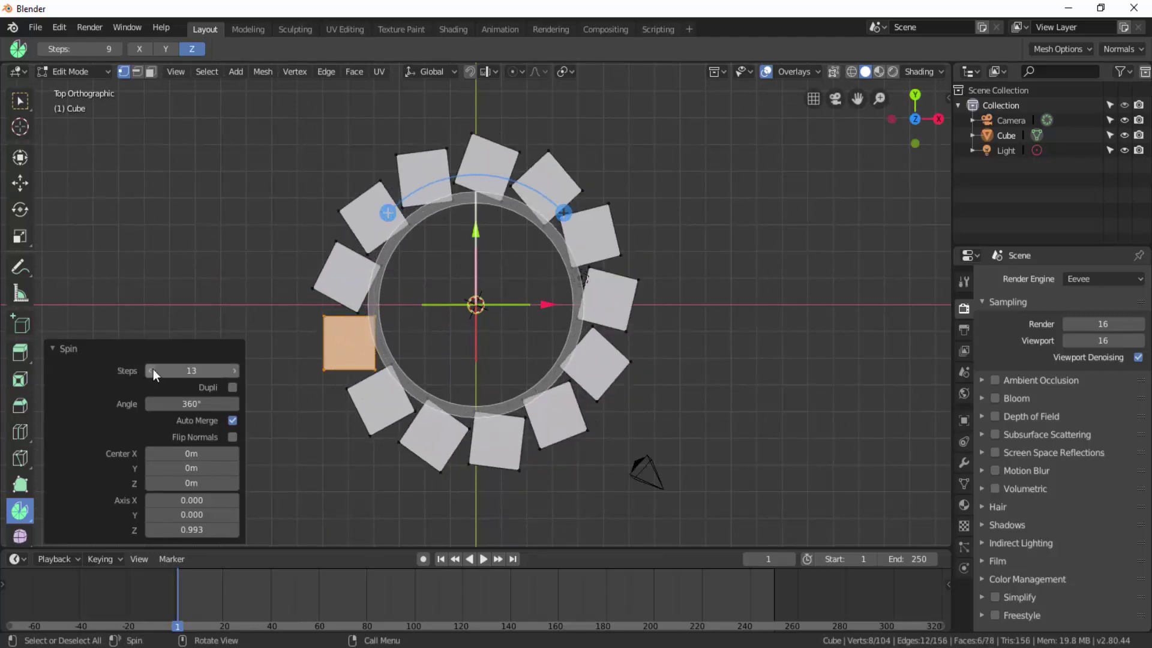
left_click(151, 370)
left_click(151, 370)
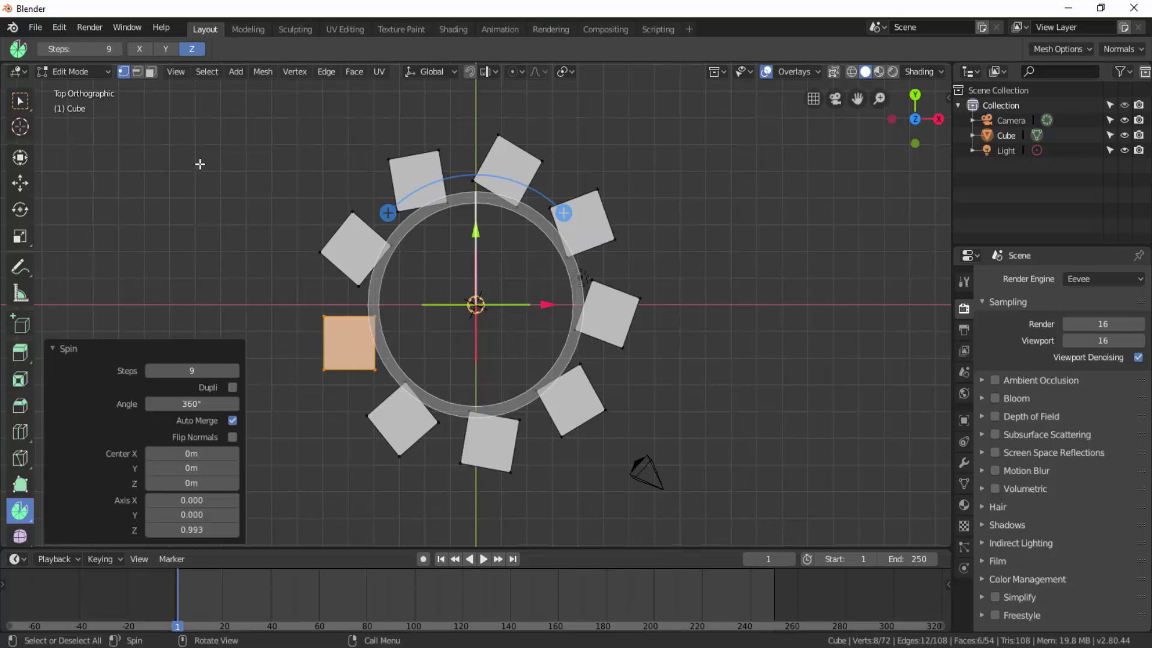
left_click(81, 74)
left_click(80, 88)
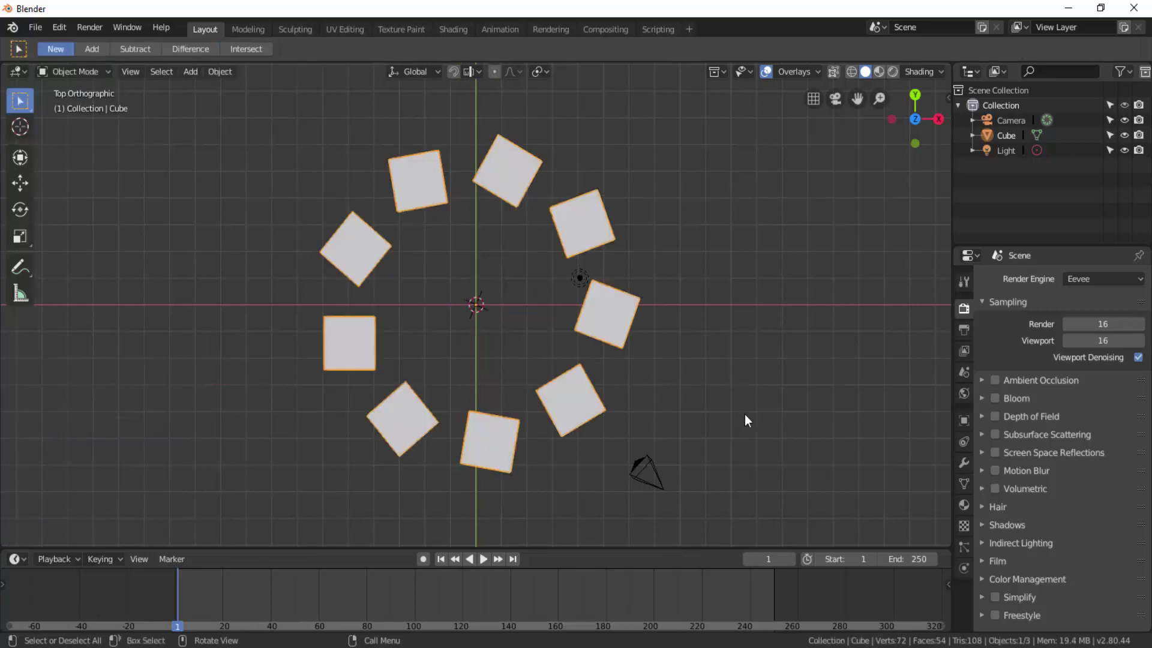
Step: Orbit to inspect the nine-cube ring, deselect and reselect all, then show the mode list
mouse_move(676, 388)
middle_mouse_down()
mouse_move(730, 361)
mouse_move(686, 335)
mouse_move(713, 315)
middle_mouse_up()
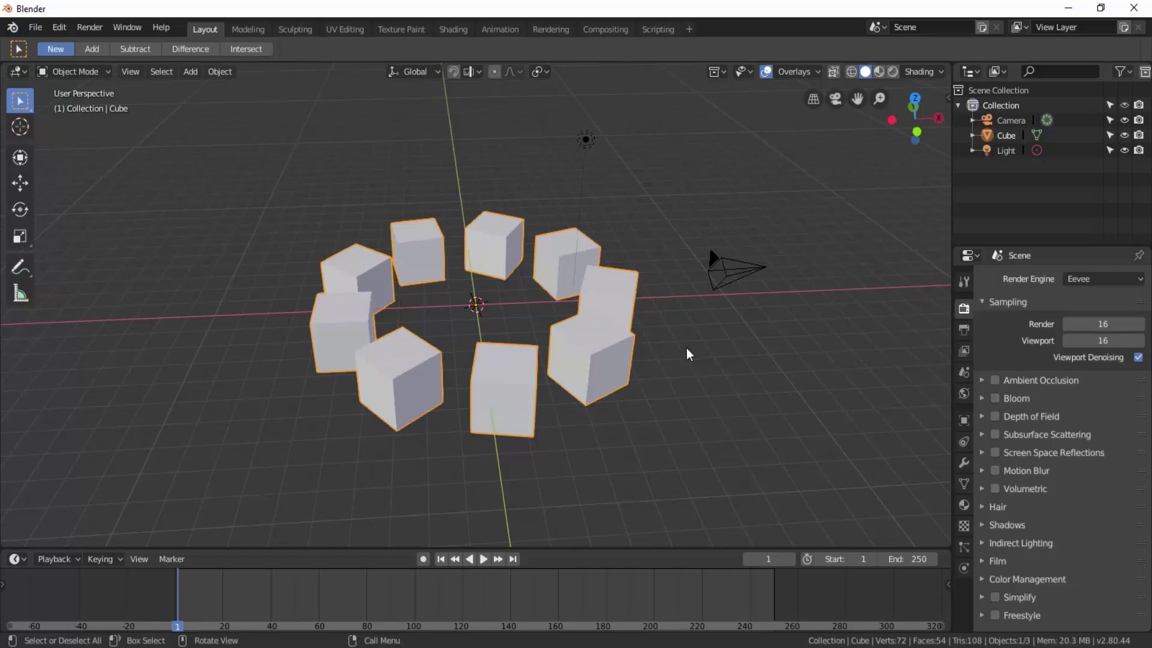
key("alt+a")
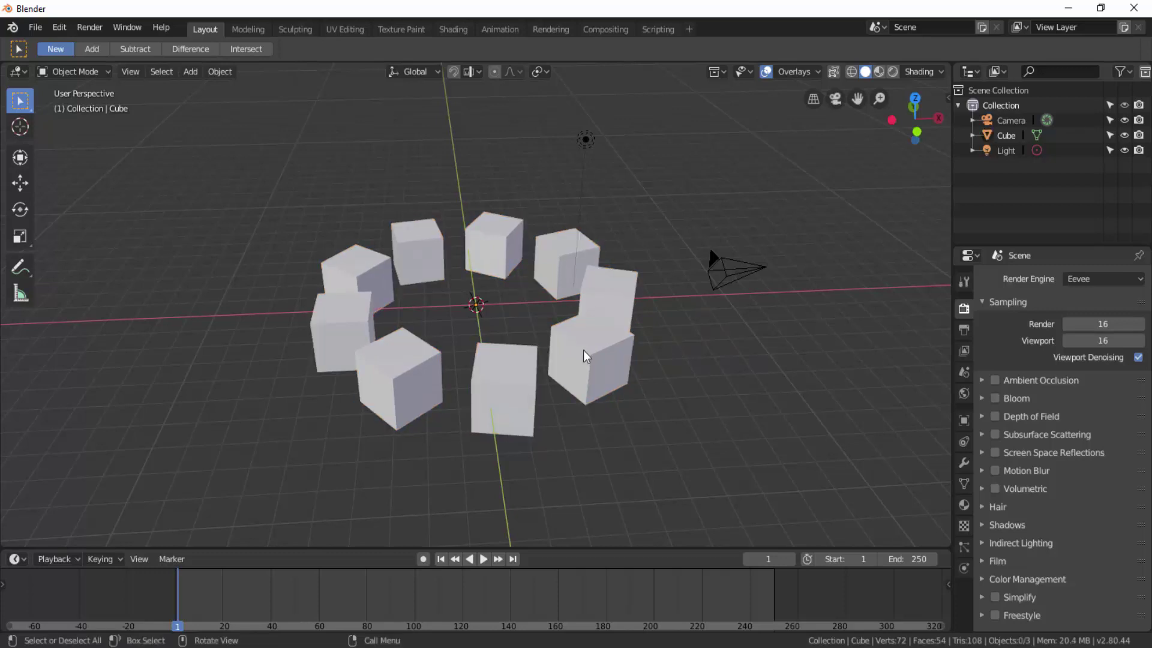
key("a")
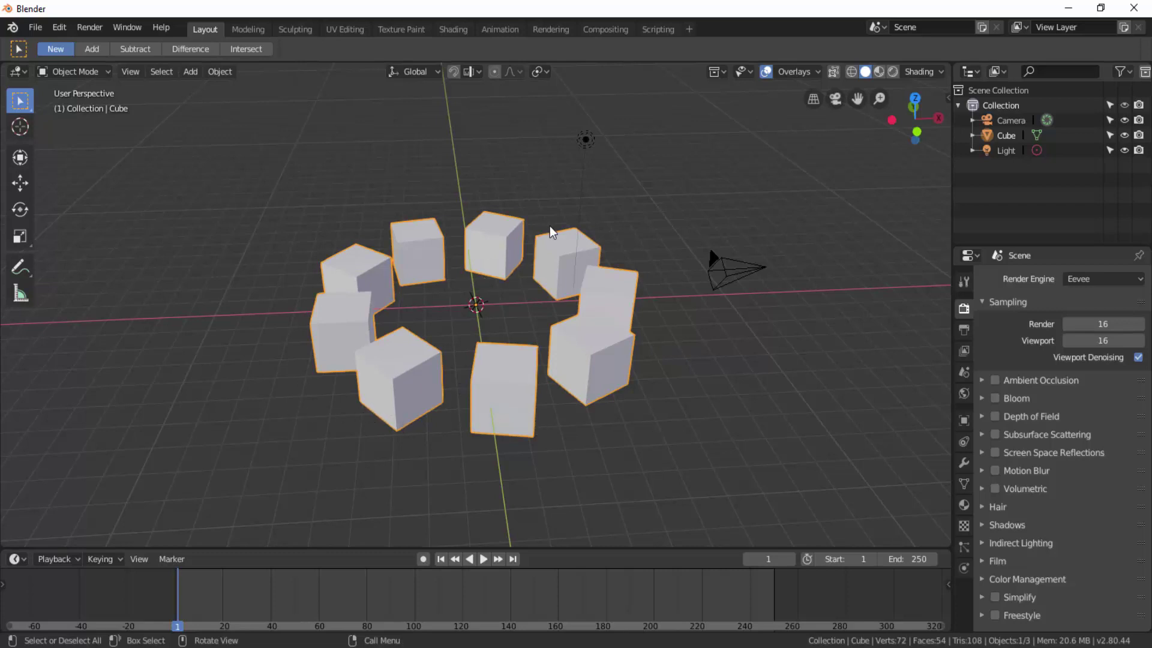
left_click(77, 73)
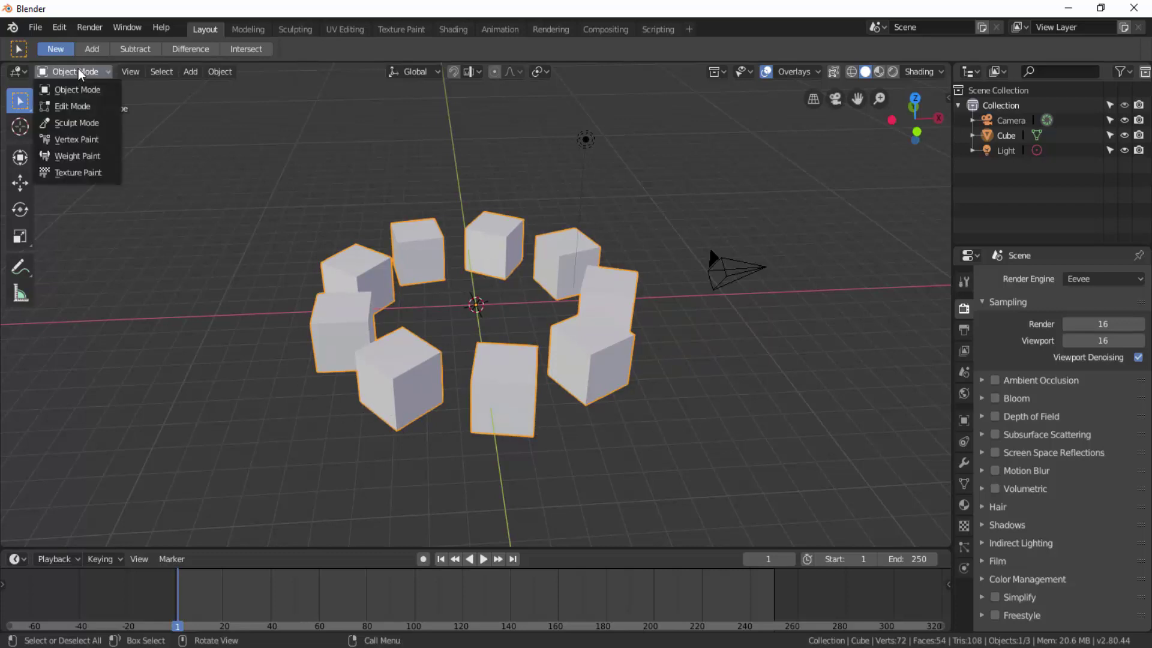
Step: In Edit Mode, select all vertices and separate the ring mesh by loose parts
left_click(72, 107)
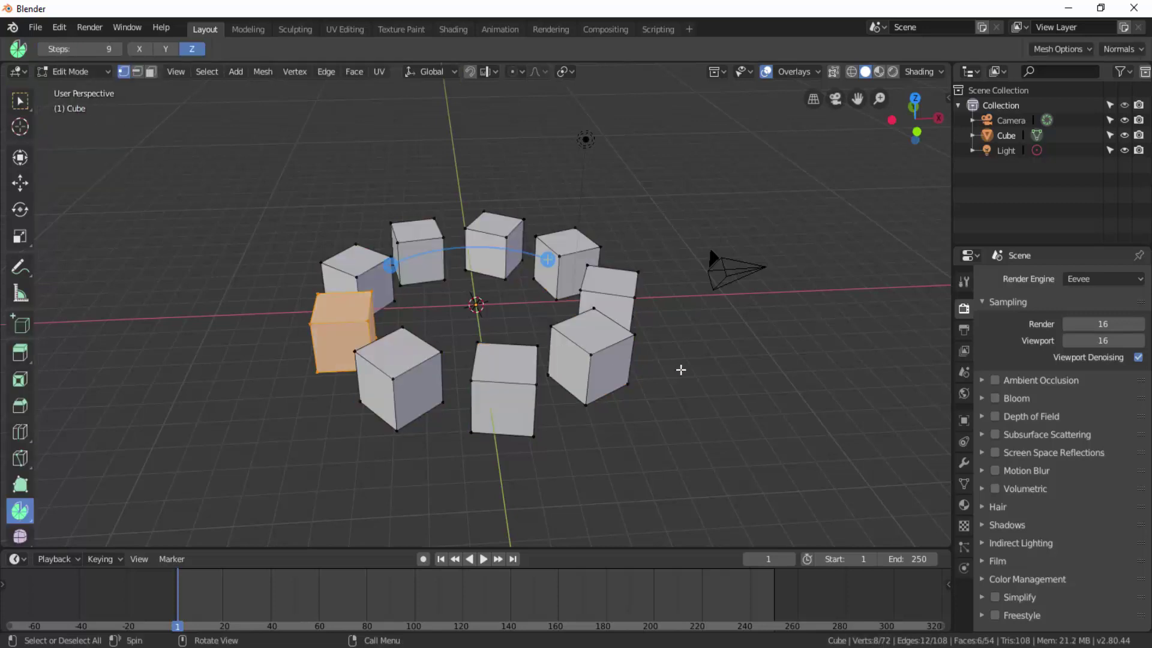
key("a")
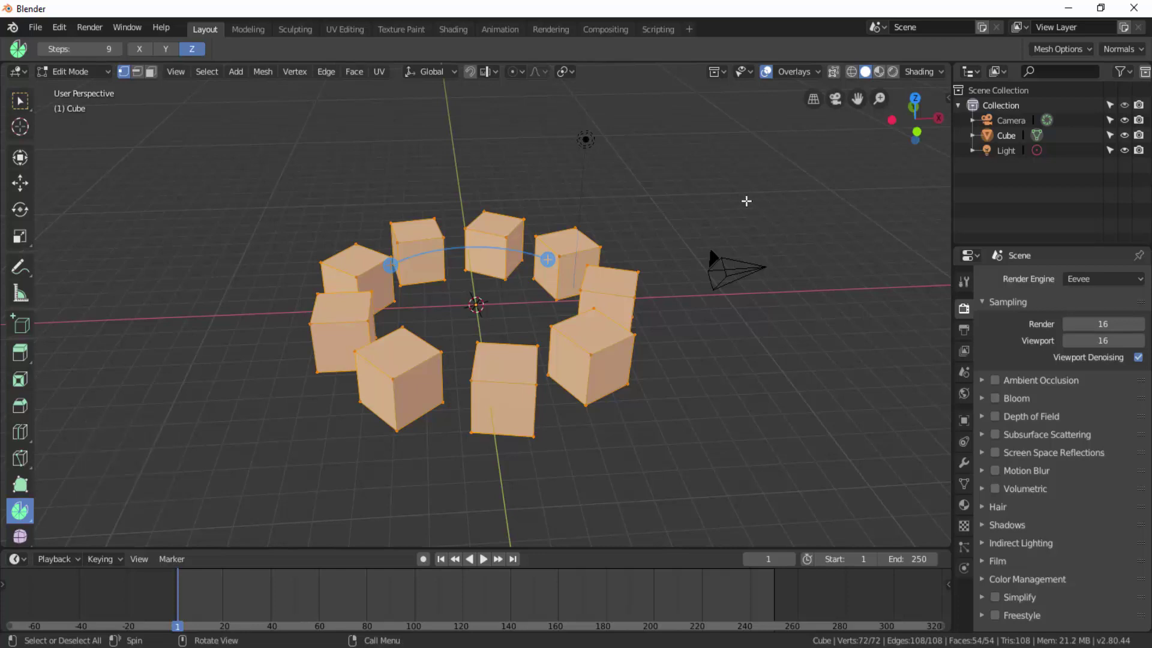
key("p")
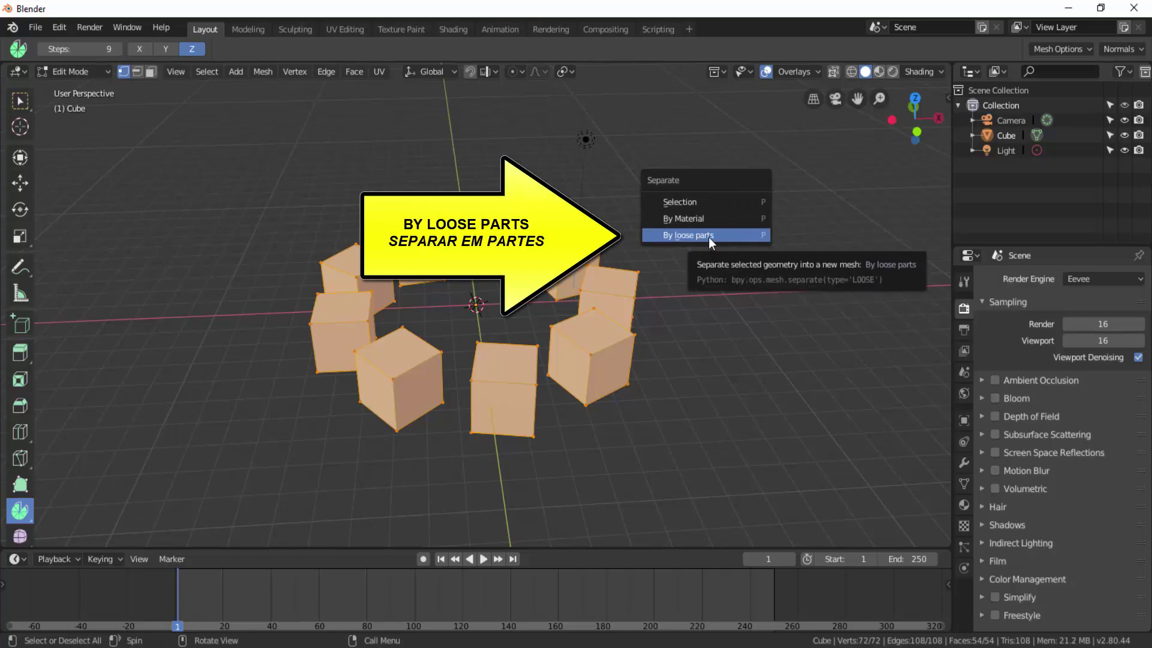
left_click(709, 236)
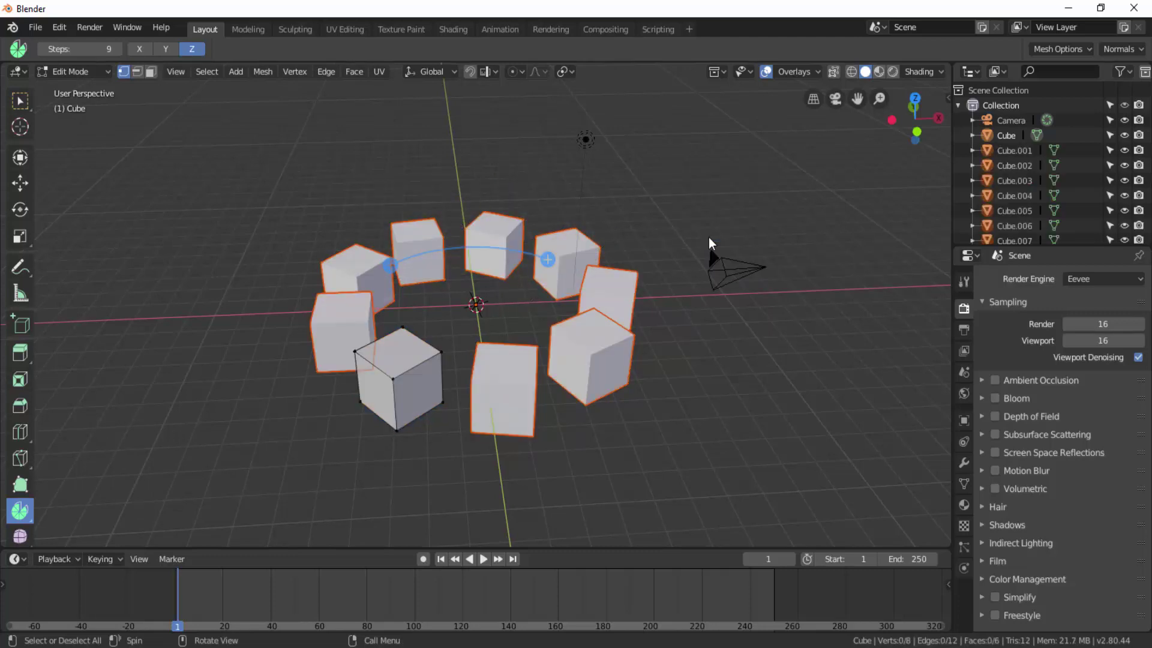
left_click(84, 73)
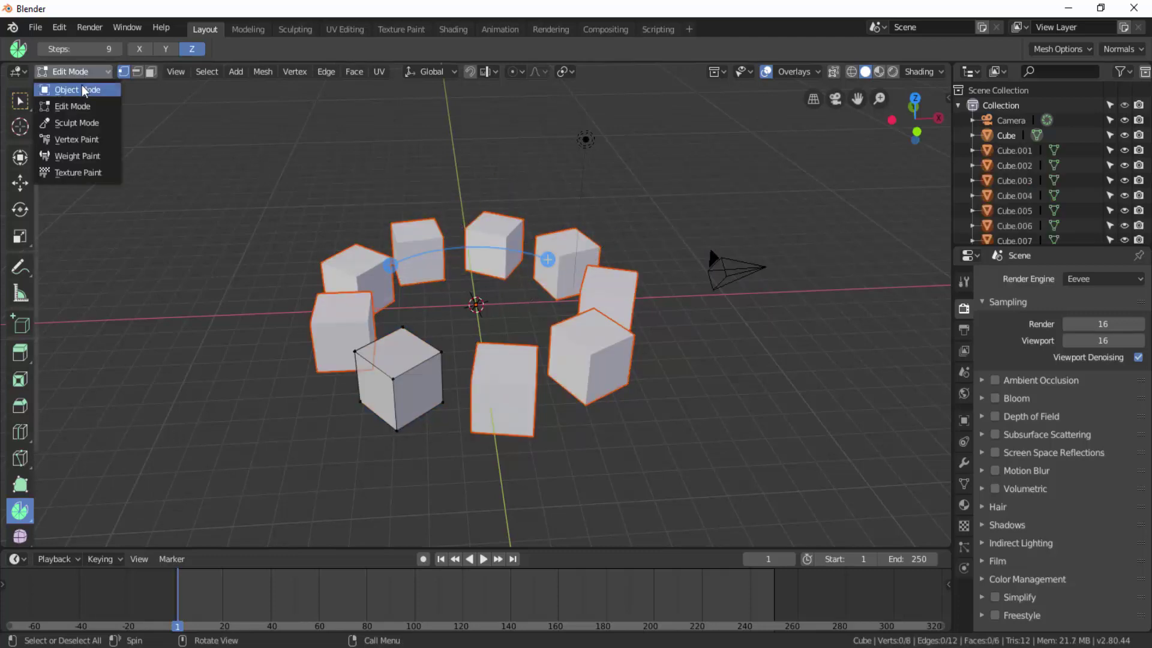
Step: Back in Object Mode, deselect all and click each ring cube individually to confirm it's separate
left_click(84, 90)
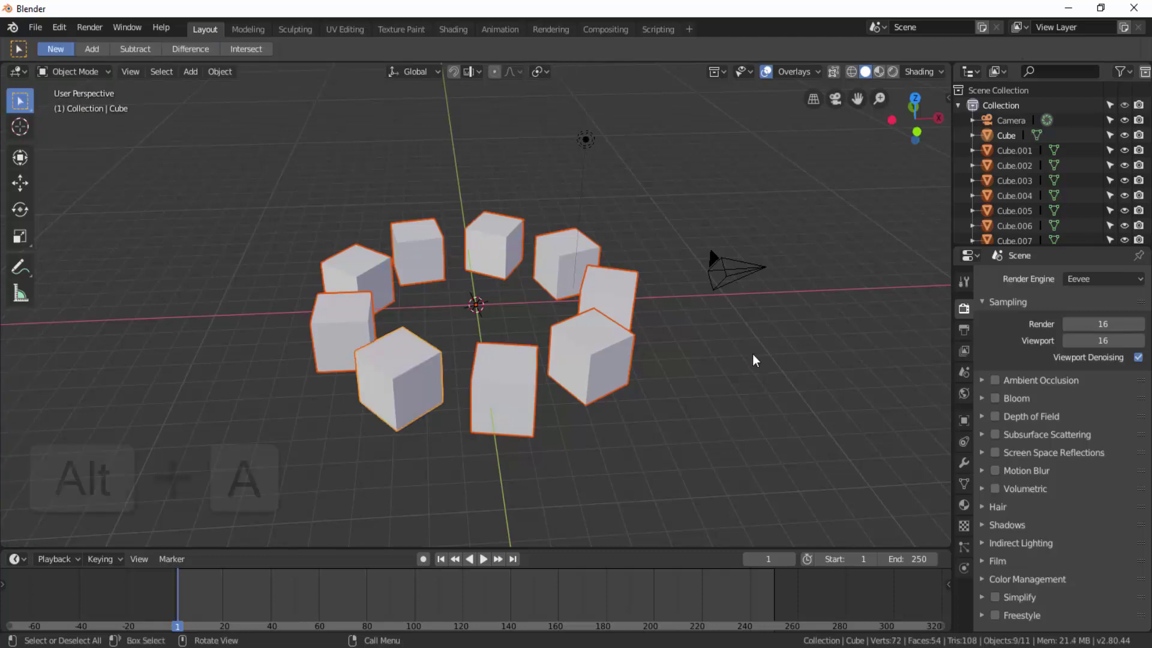
key("alt+a")
left_click(567, 263)
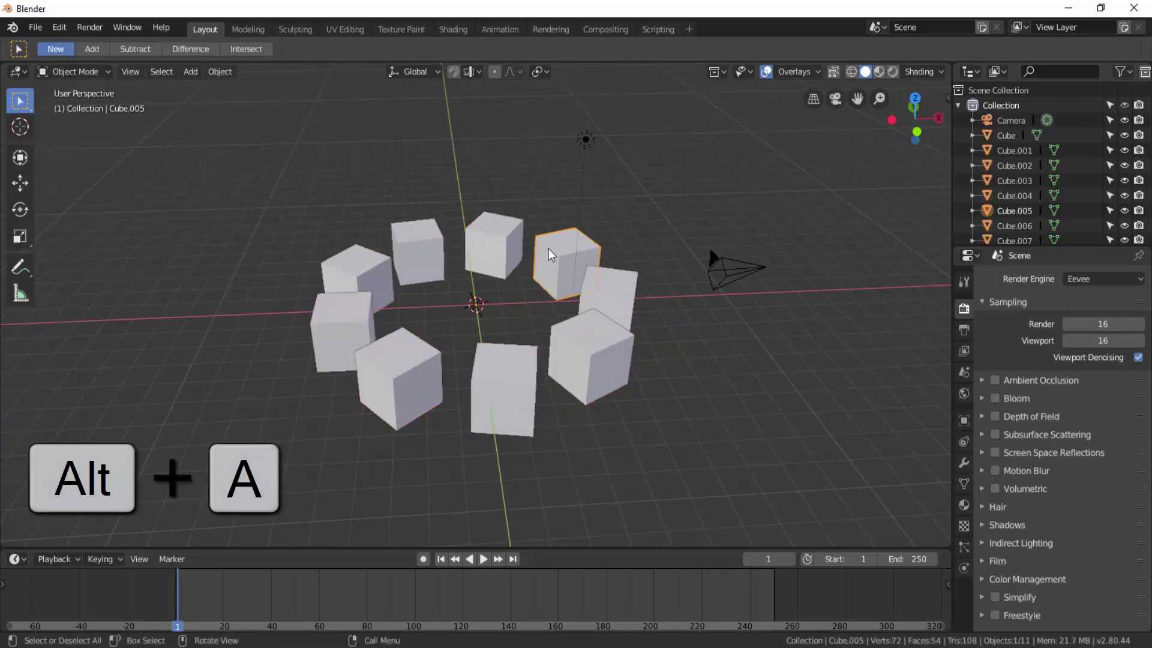
left_click(480, 252)
left_click(424, 259)
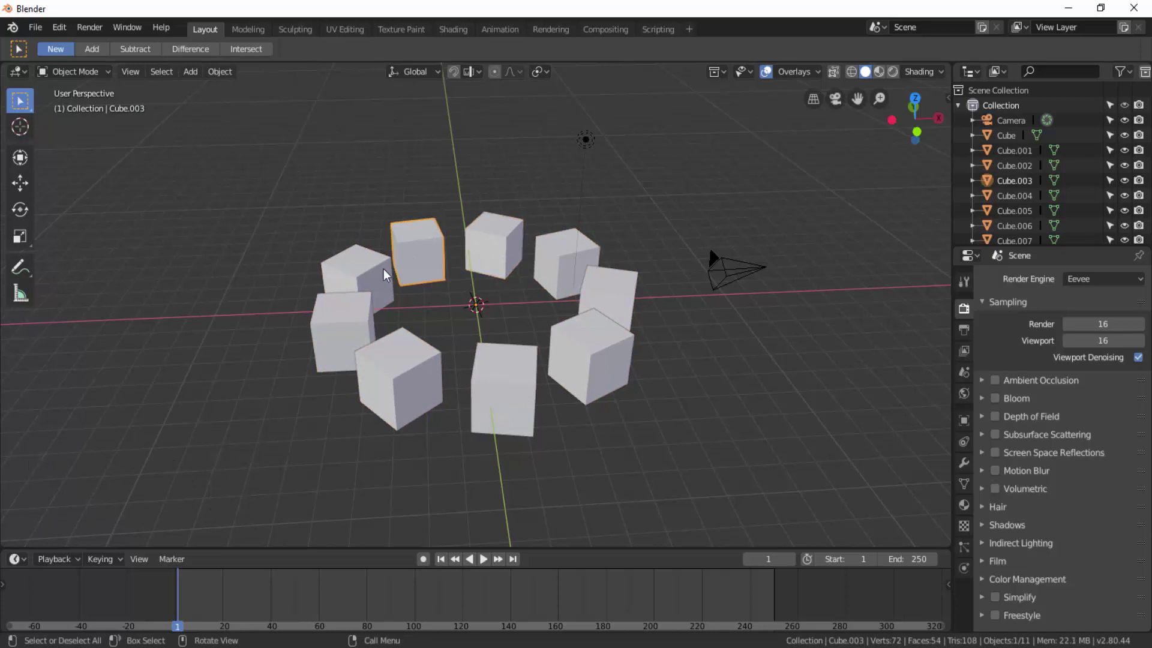
left_click(371, 281)
left_click(361, 312)
left_click(401, 357)
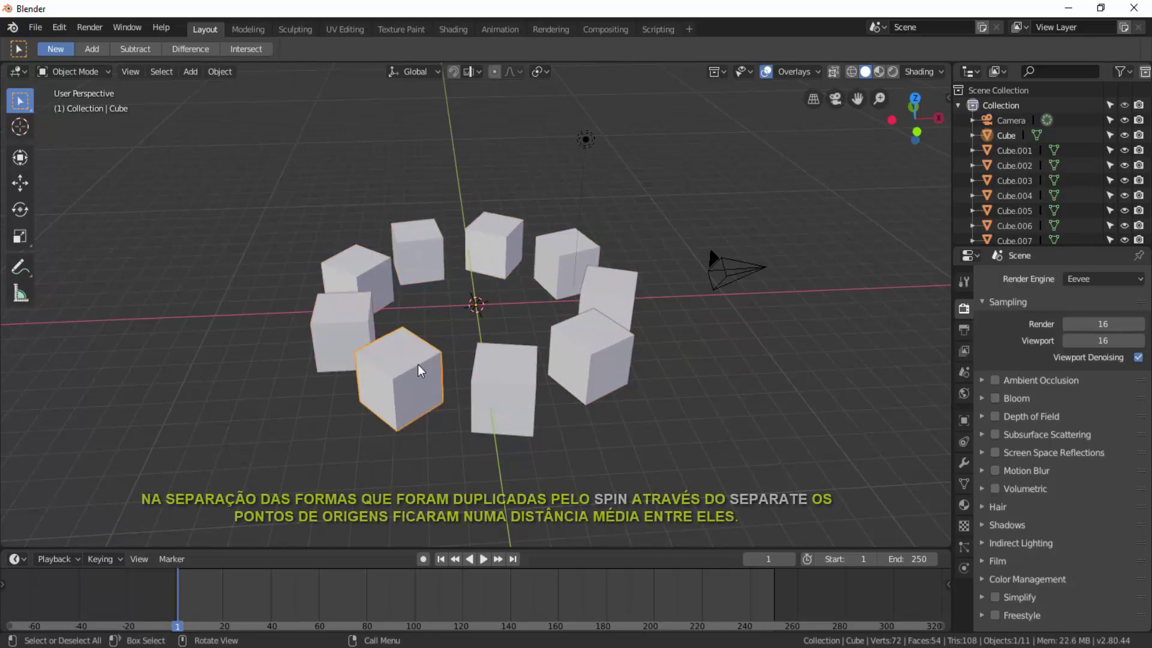
left_click(509, 369)
left_click(603, 335)
left_click(611, 303)
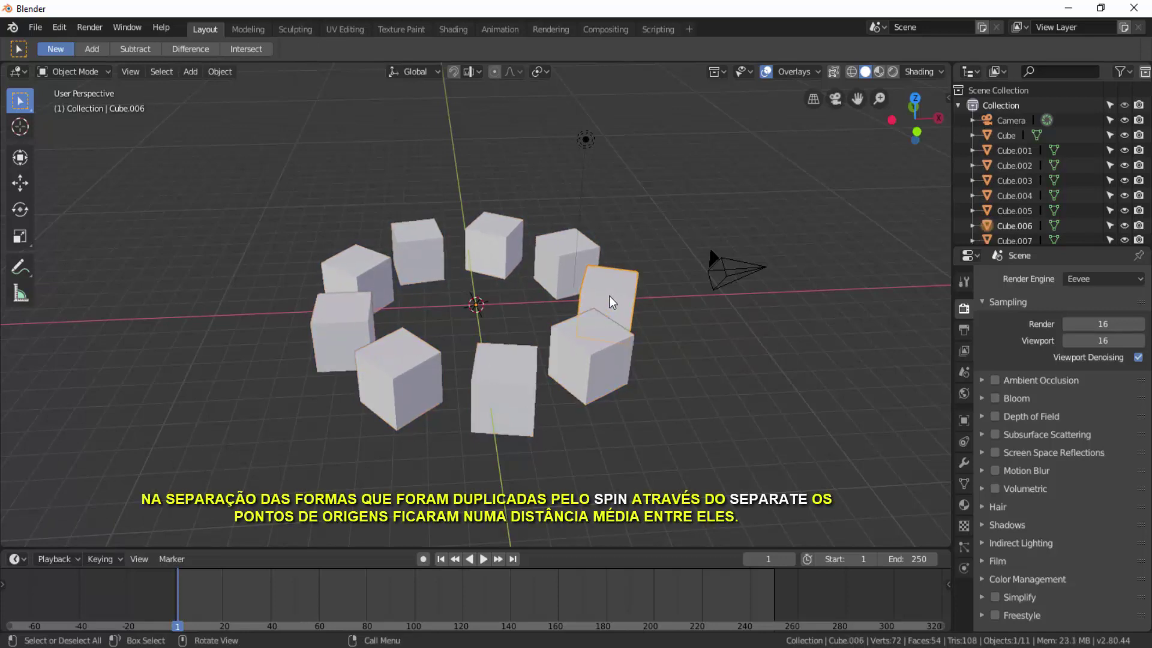
Step: Click around the ring cube by cube a second time, then select all and deselect all
left_click(572, 261)
left_click(493, 240)
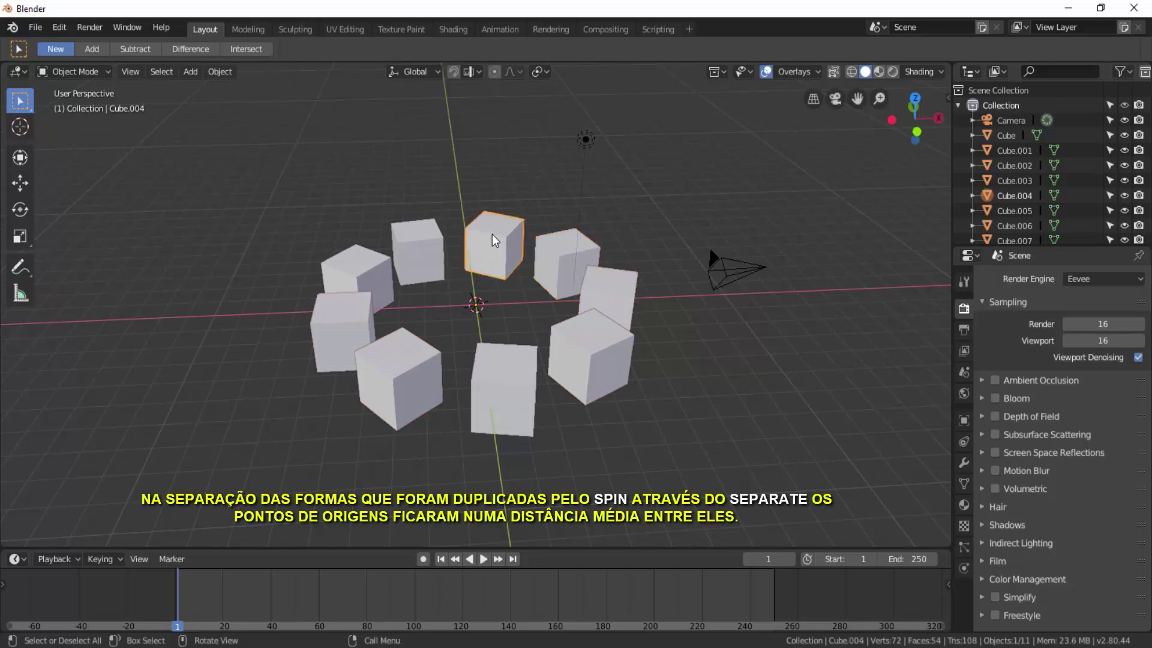
left_click(423, 251)
left_click(368, 277)
left_click(361, 312)
left_click(399, 354)
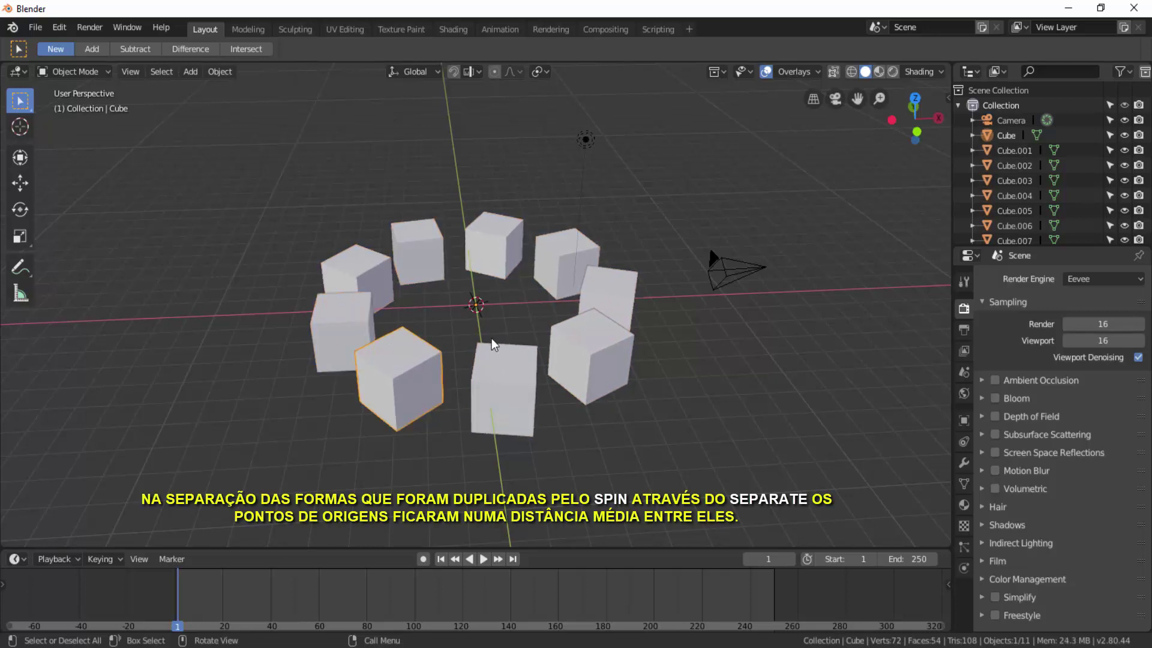
left_click(508, 357)
left_click(578, 347)
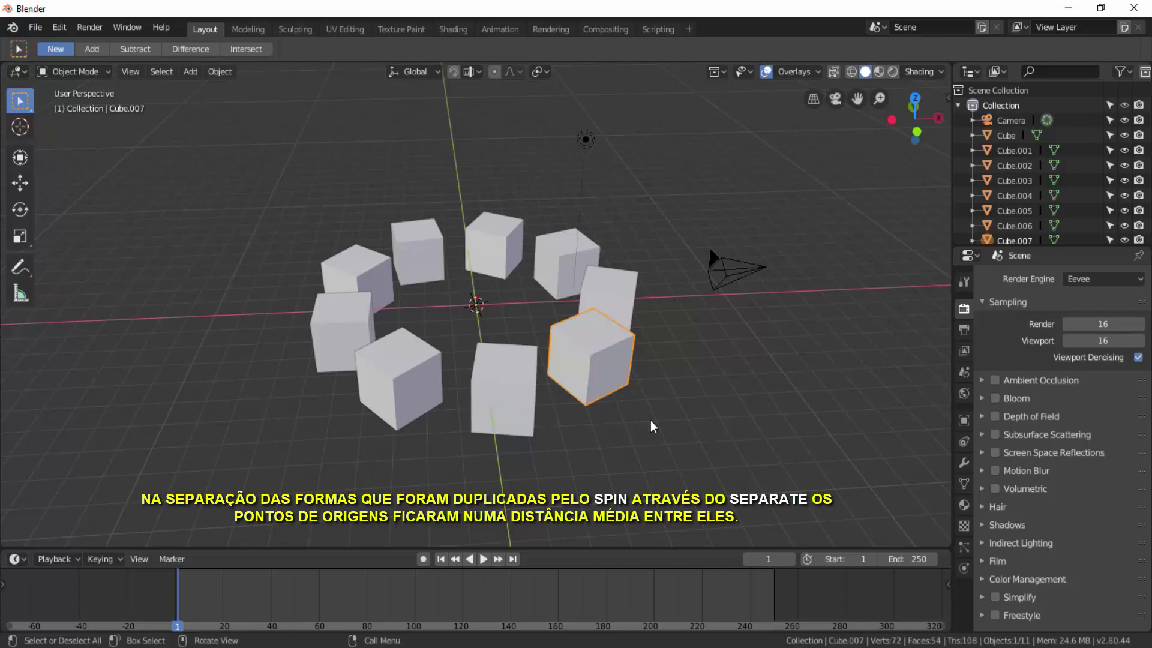
key("a")
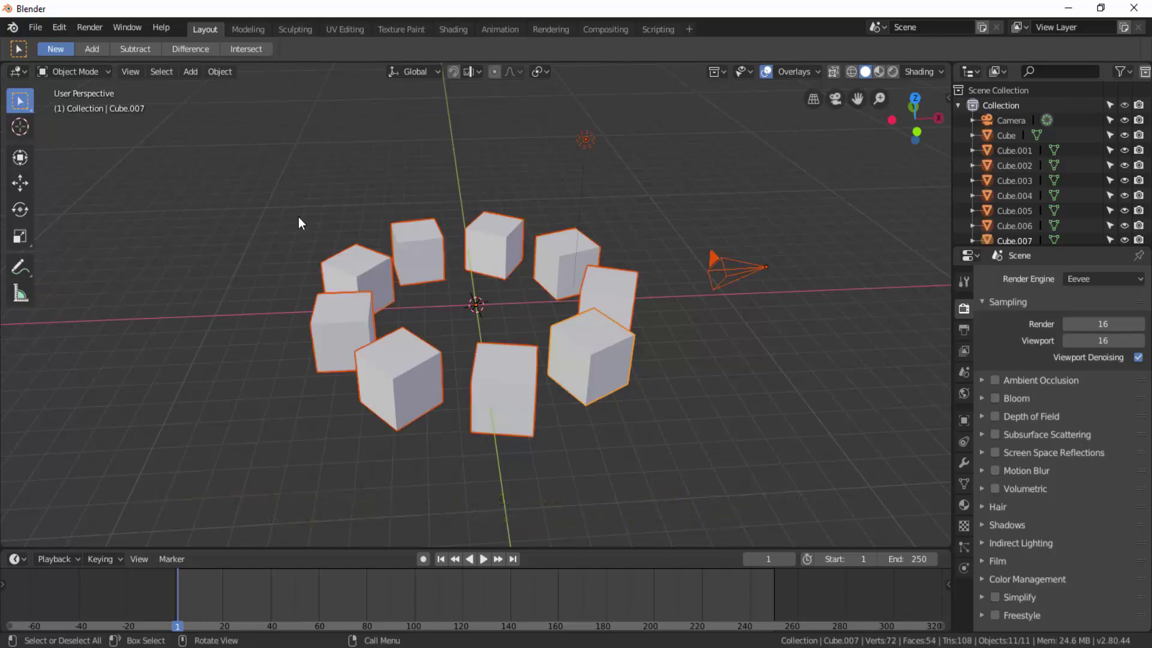
key("alt+a")
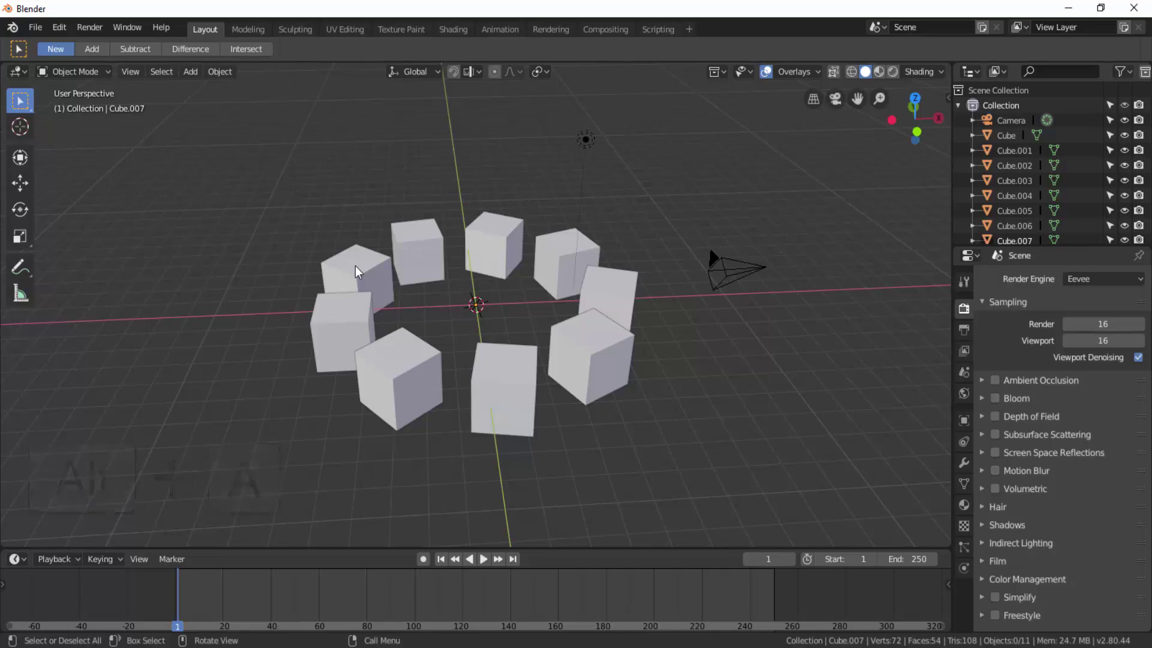
Step: Shift-select all nine ring cubes, leaving the camera and light unselected
left_click(359, 272, "shift")
left_click(412, 251, "shift")
left_click(507, 243, "shift")
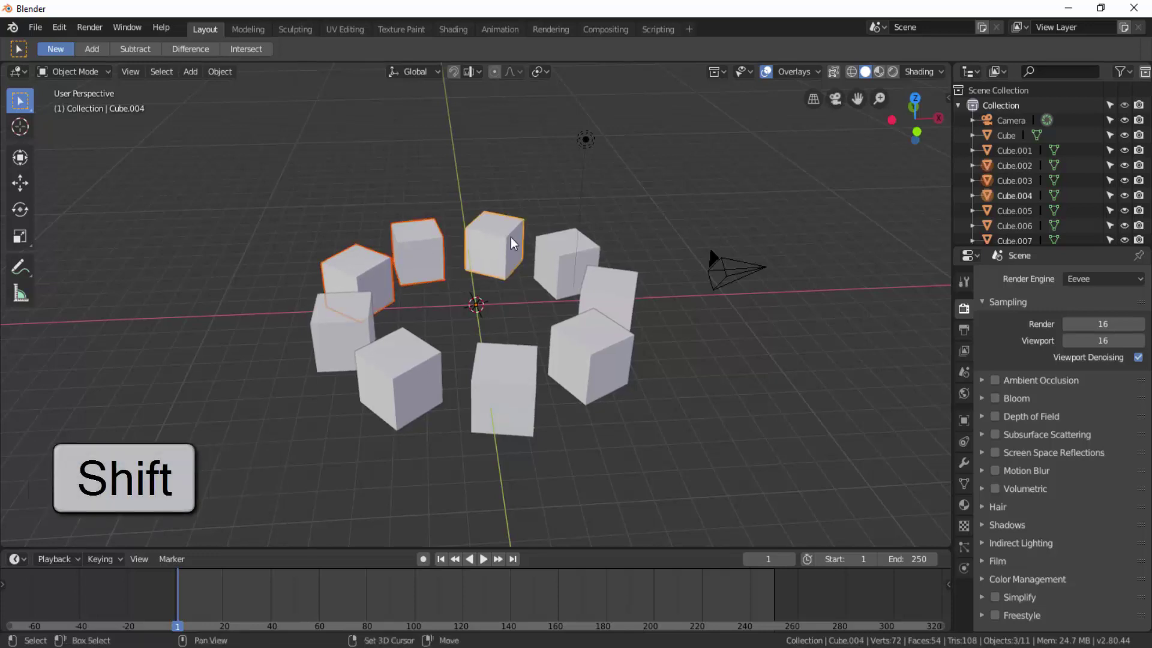
left_click(559, 255, "shift")
left_click(606, 293, "shift")
left_click(591, 354, "shift")
left_click(504, 390, "shift")
left_click(399, 378, "shift")
left_click(332, 329, "shift")
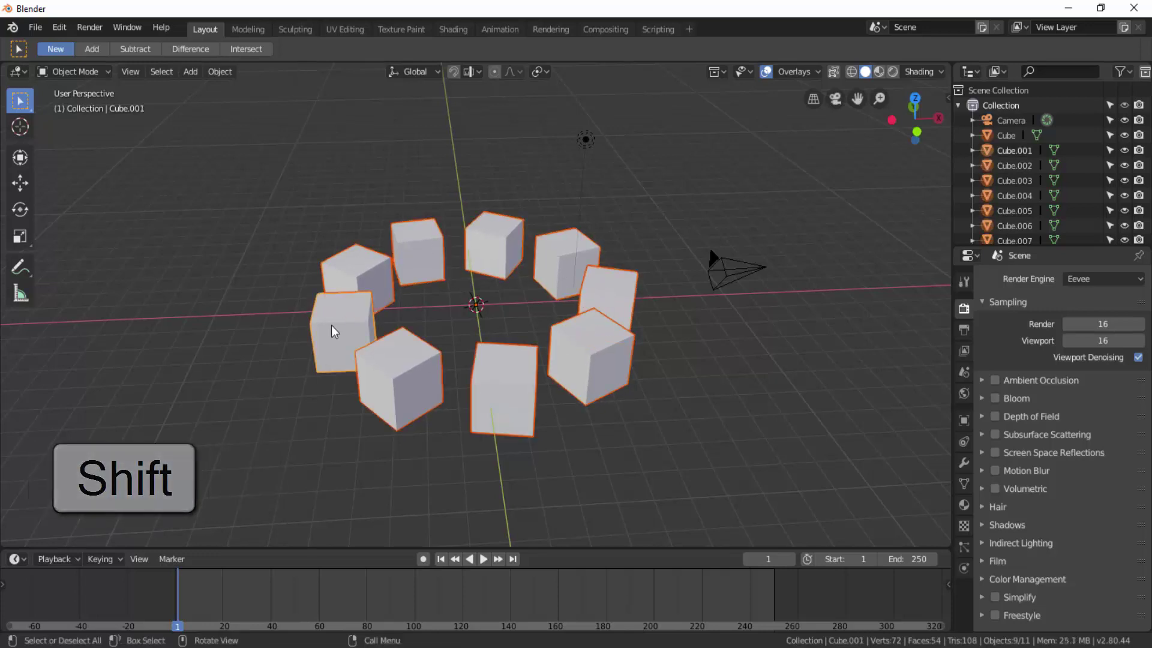
Step: Set the cubes' origins to Center of Mass (Surface), then test-rotate single cubes and cancel
right_click(151, 204)
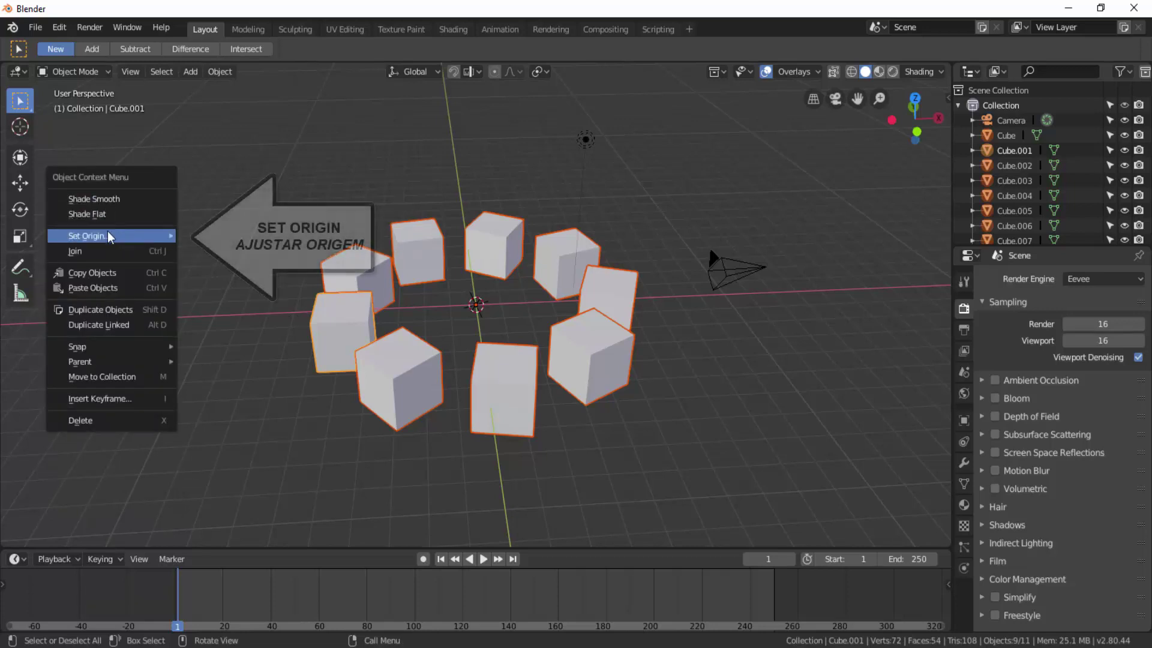
mouse_move(90, 235)
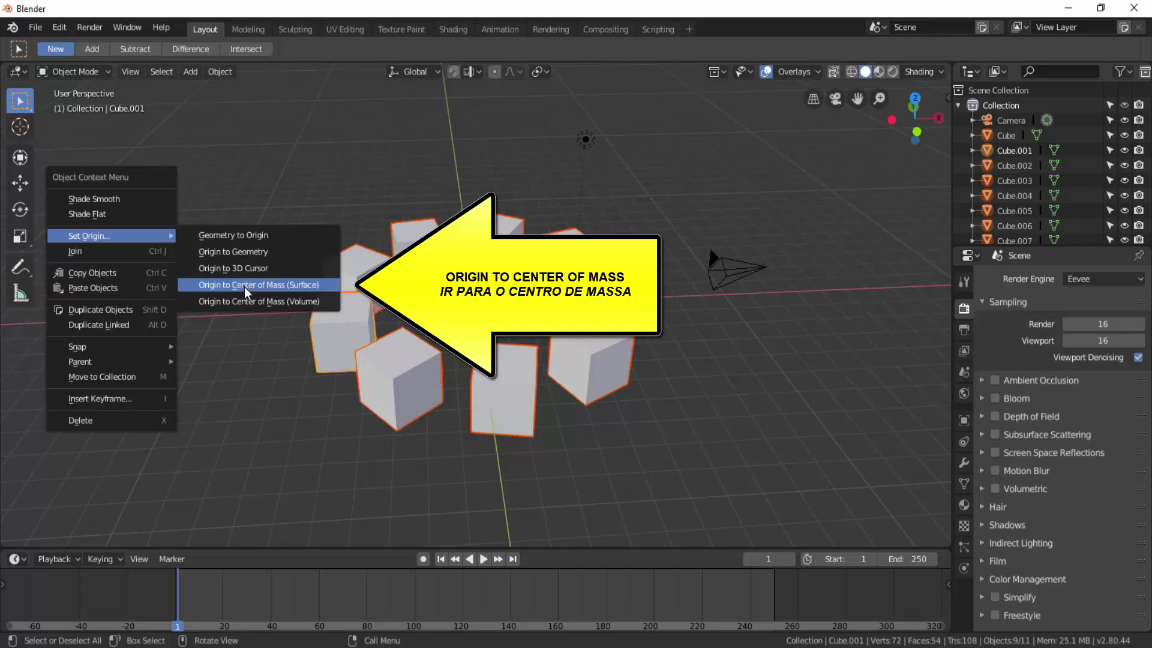
left_click(245, 292)
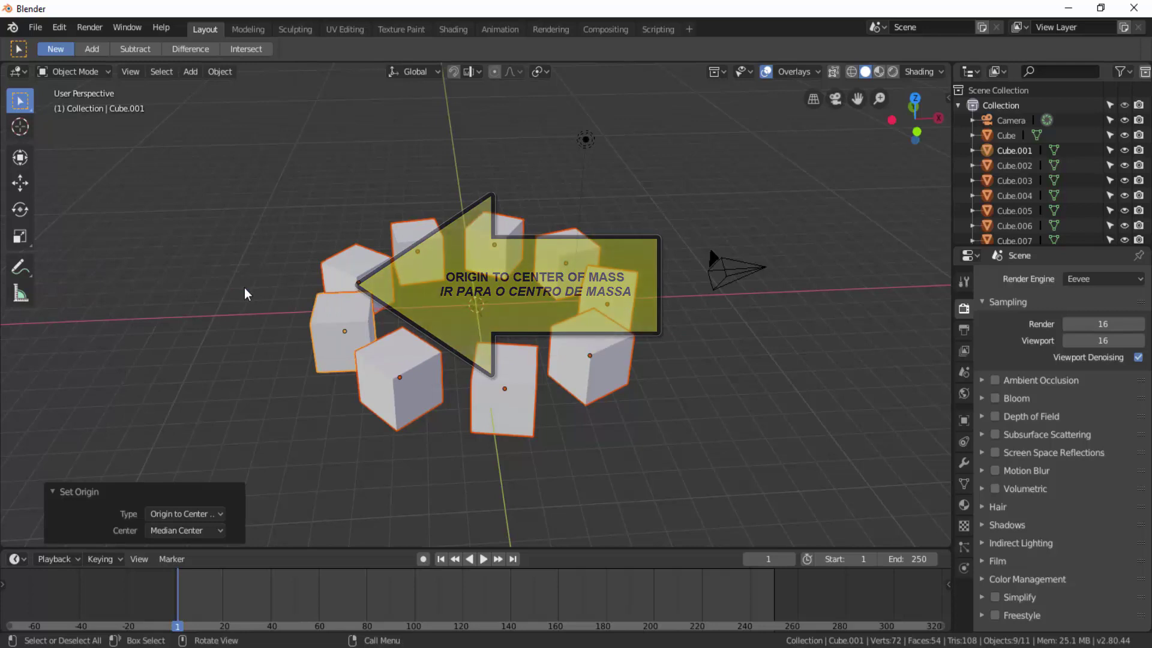
left_click(606, 354)
key("r")
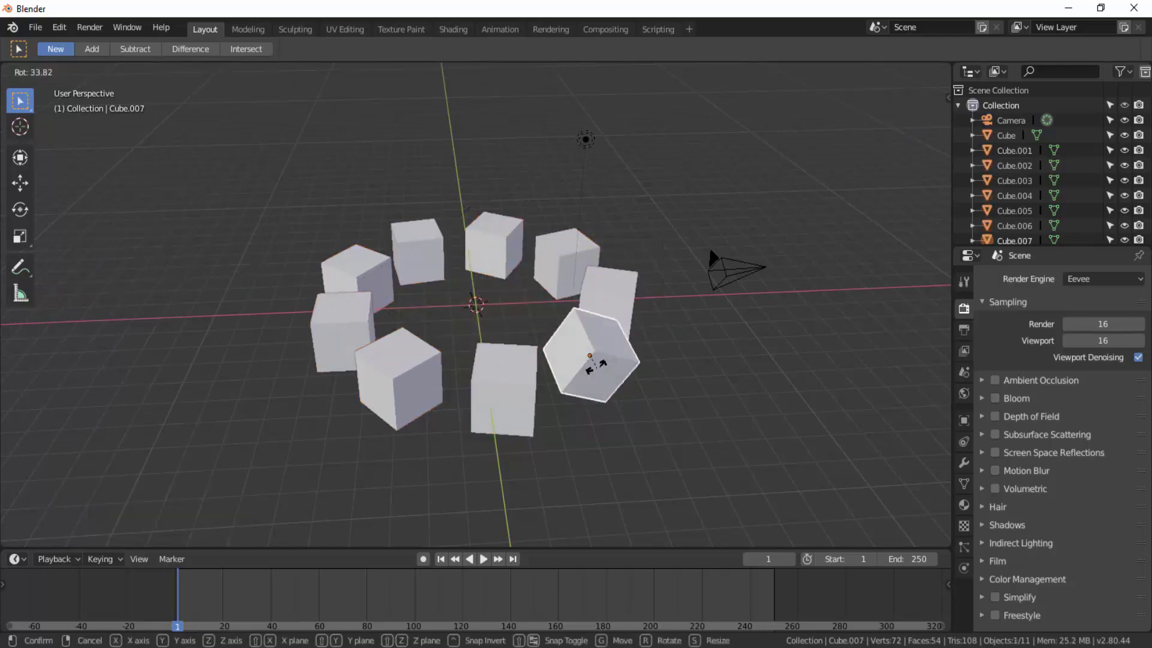
right_click(588, 369)
left_click(529, 378)
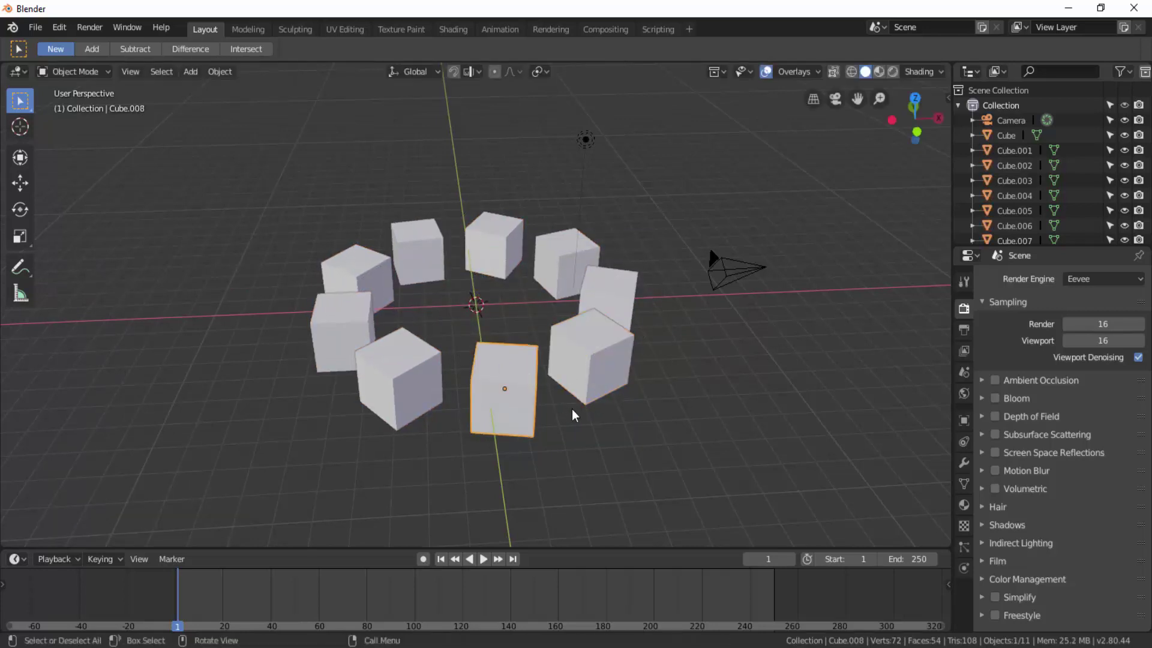
key("r")
right_click(515, 413)
left_click(419, 380)
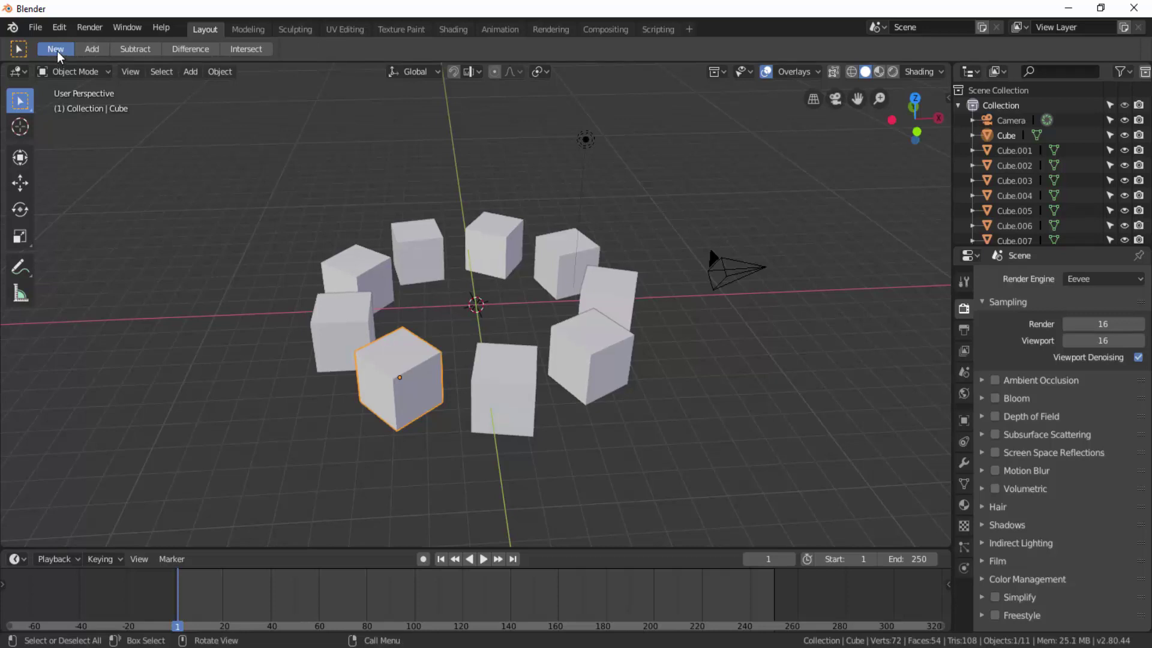
Step: Start a new General file with just the default cube, camera and light
left_click(35, 27)
mouse_move(54, 45)
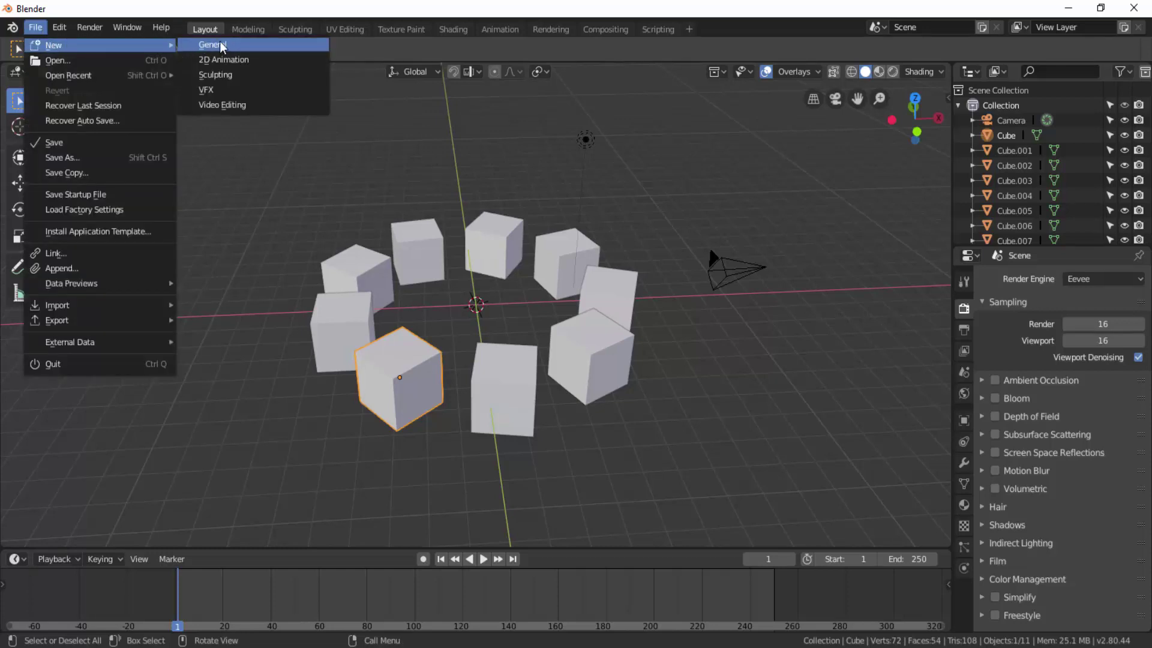
left_click(213, 45)
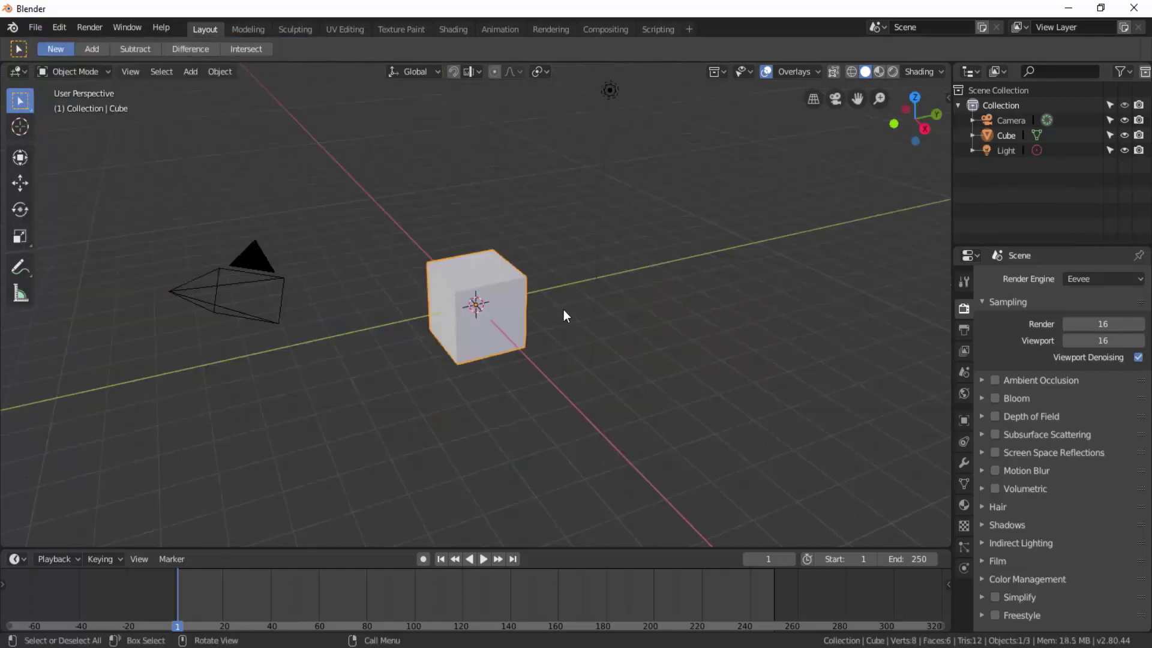
left_click(61, 70)
left_click(61, 70)
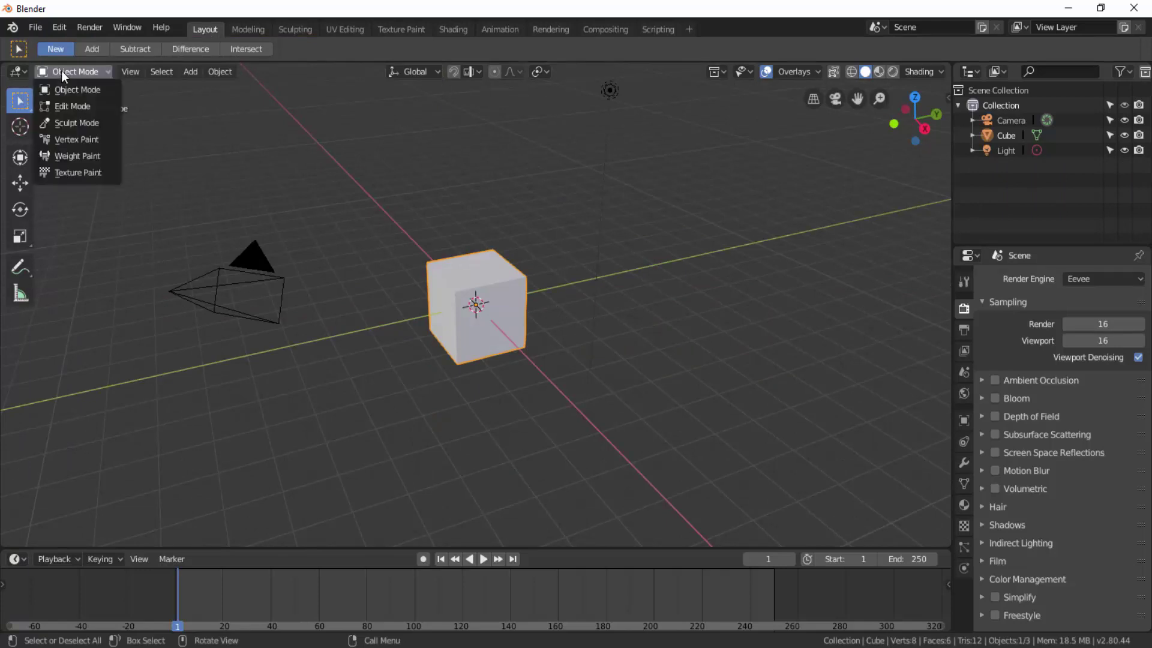
Step: In Edit Mode from top view, move the cube left and down so its top edge meets X
left_click(67, 105)
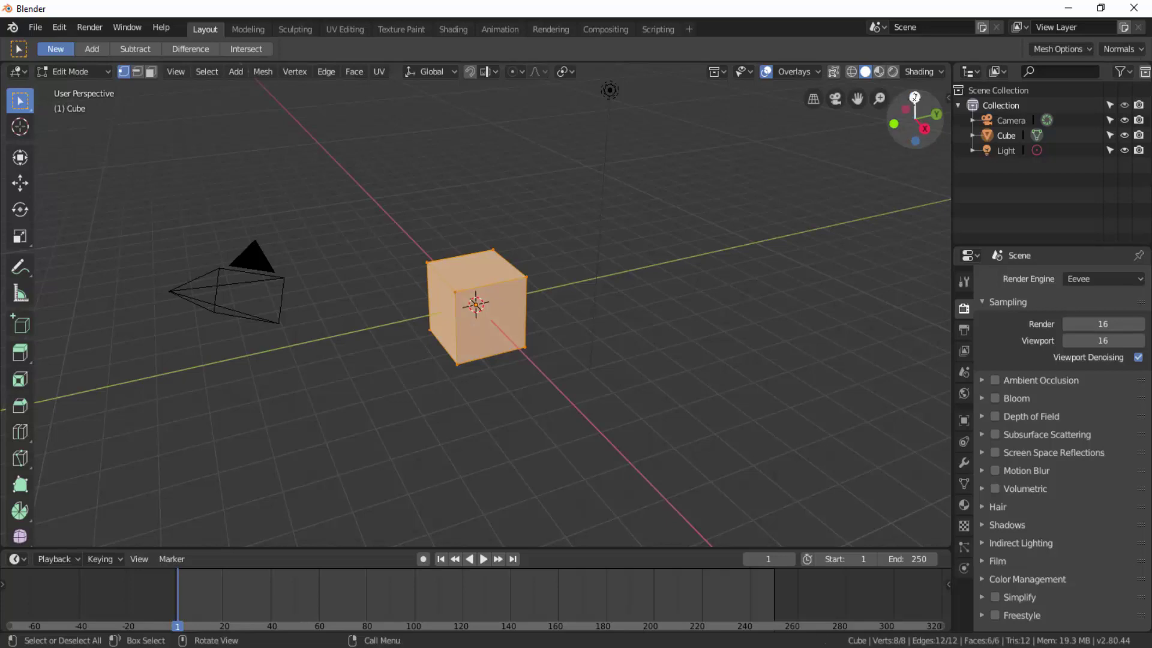
left_click(915, 96)
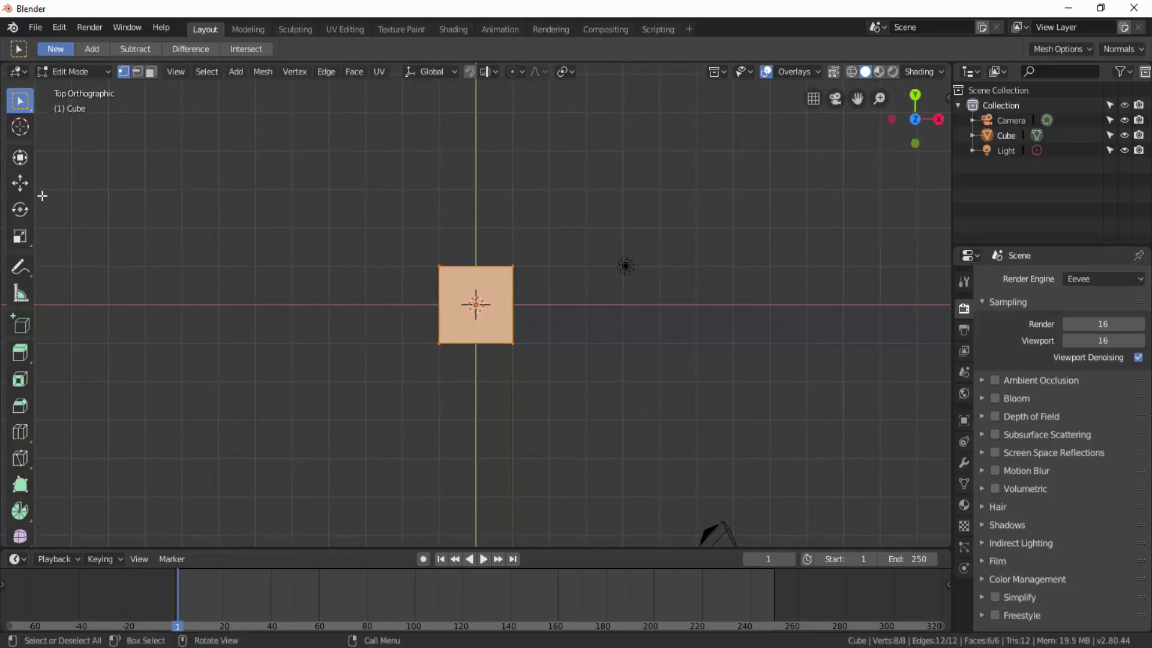
left_click(21, 183)
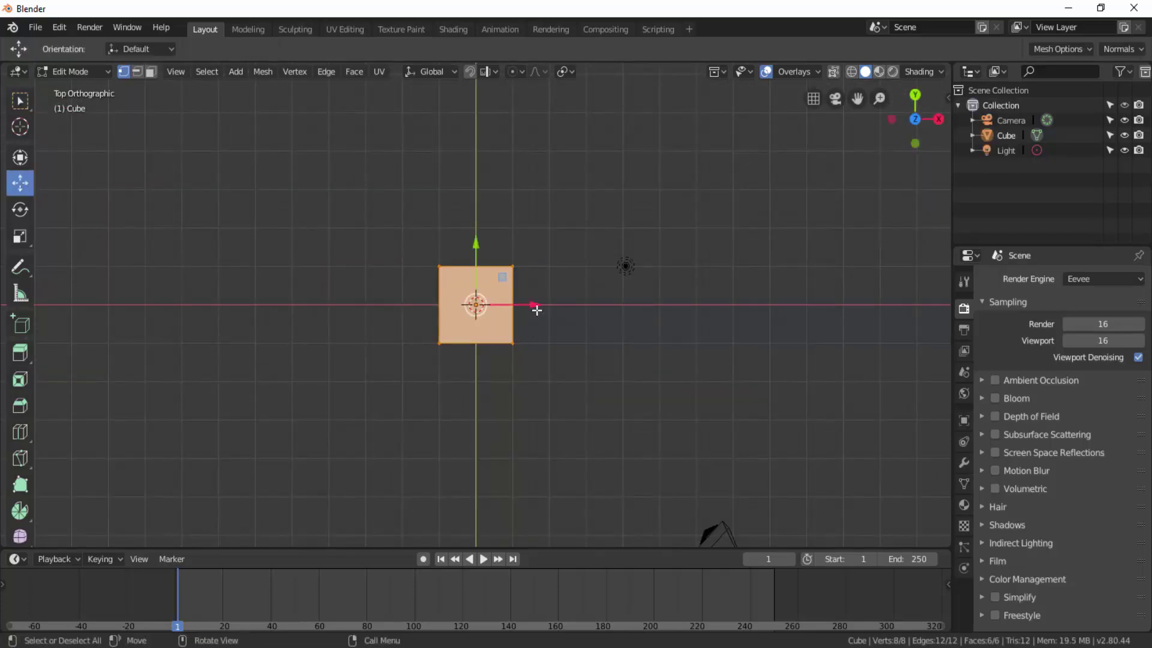
left_click_drag(536, 310, 375, 310)
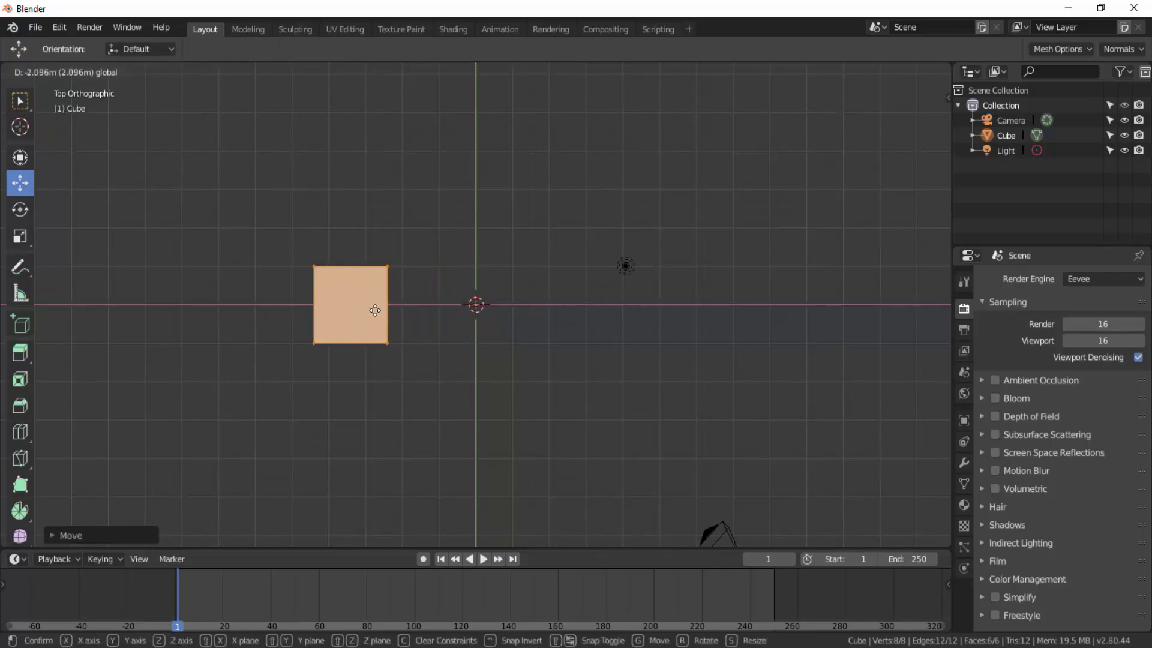
left_click_drag(351, 246, 348, 286)
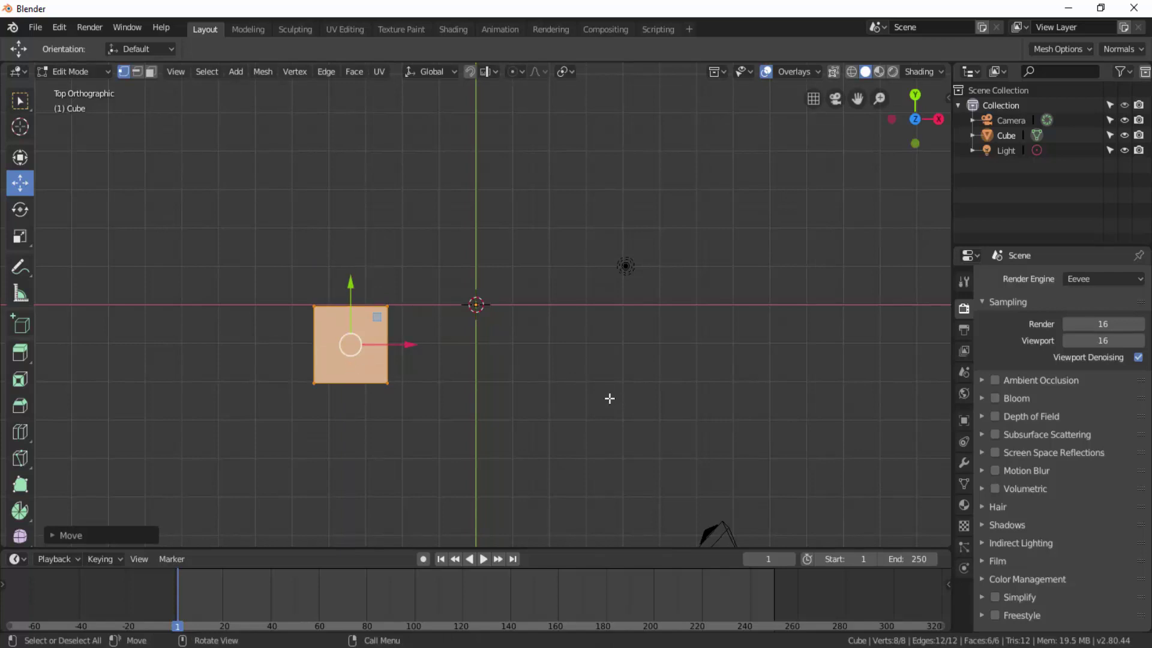
mouse_move(614, 393)
middle_mouse_down()
mouse_move(622, 375)
mouse_move(624, 415)
middle_mouse_up()
Step: Select only the cube's top face in Face select mode and snap back to top view
left_click(151, 72)
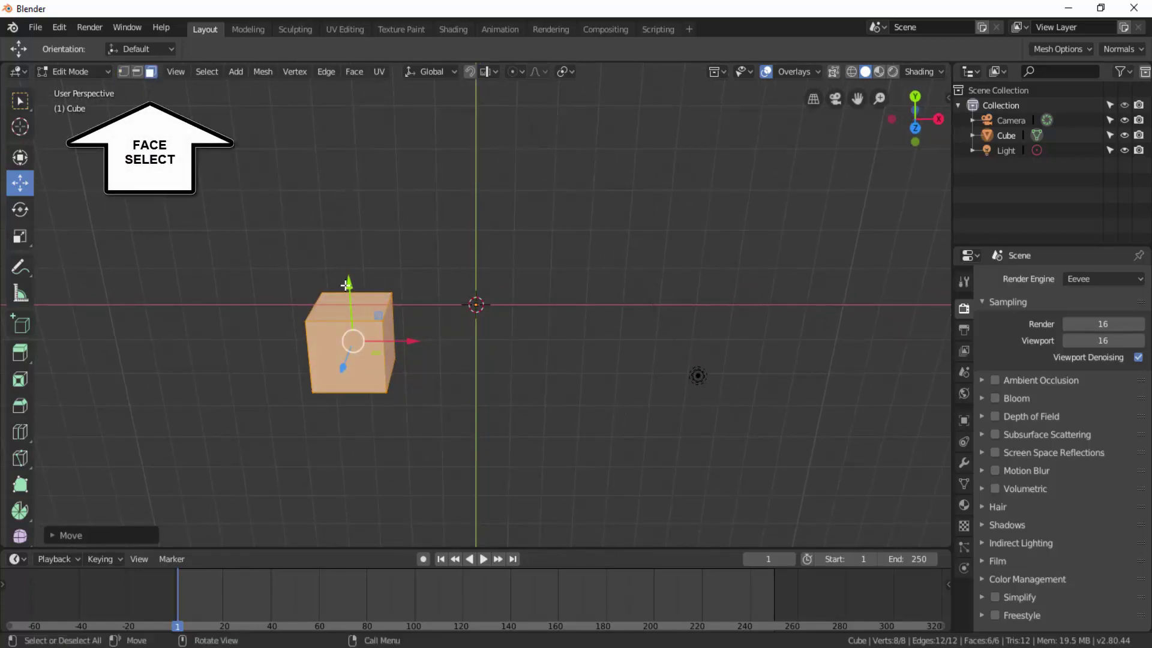
left_click(339, 304)
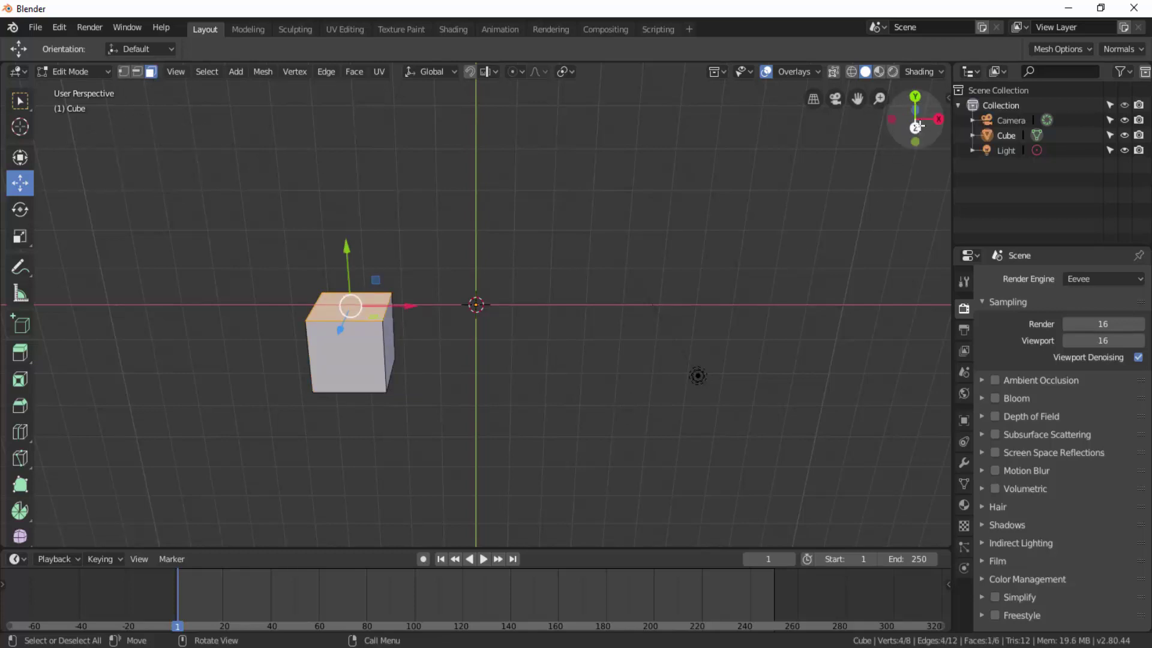
left_click_drag(919, 124, 919, 124)
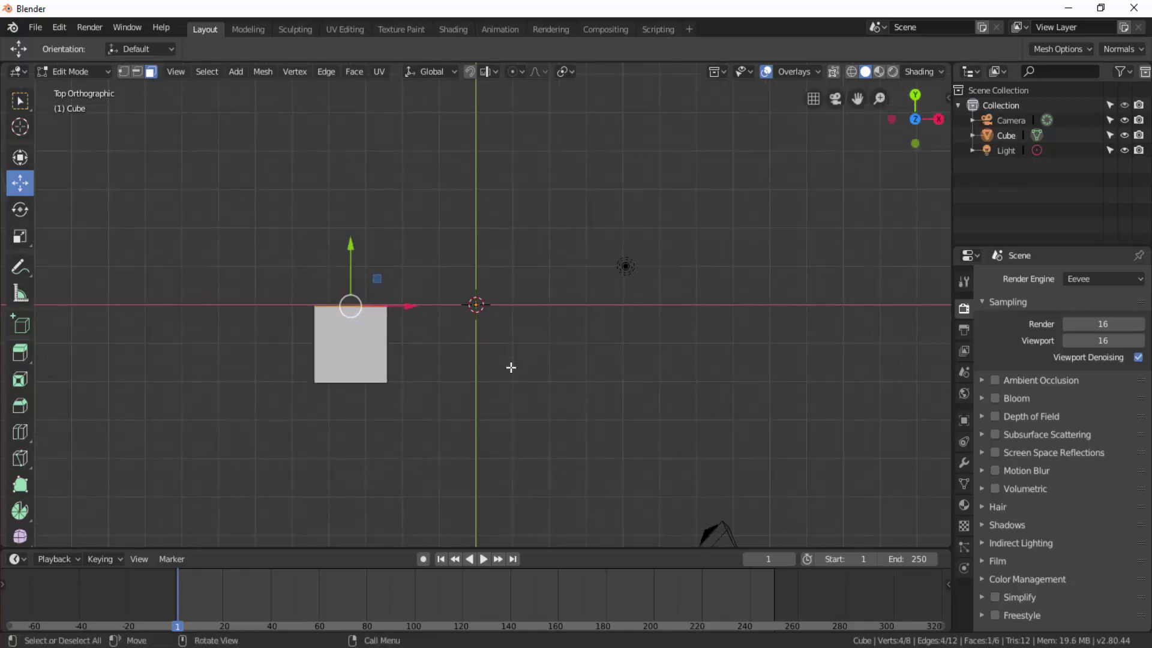
Step: With the Spin tool, sweep the top face into a full ring, then undo it
left_click(20, 511)
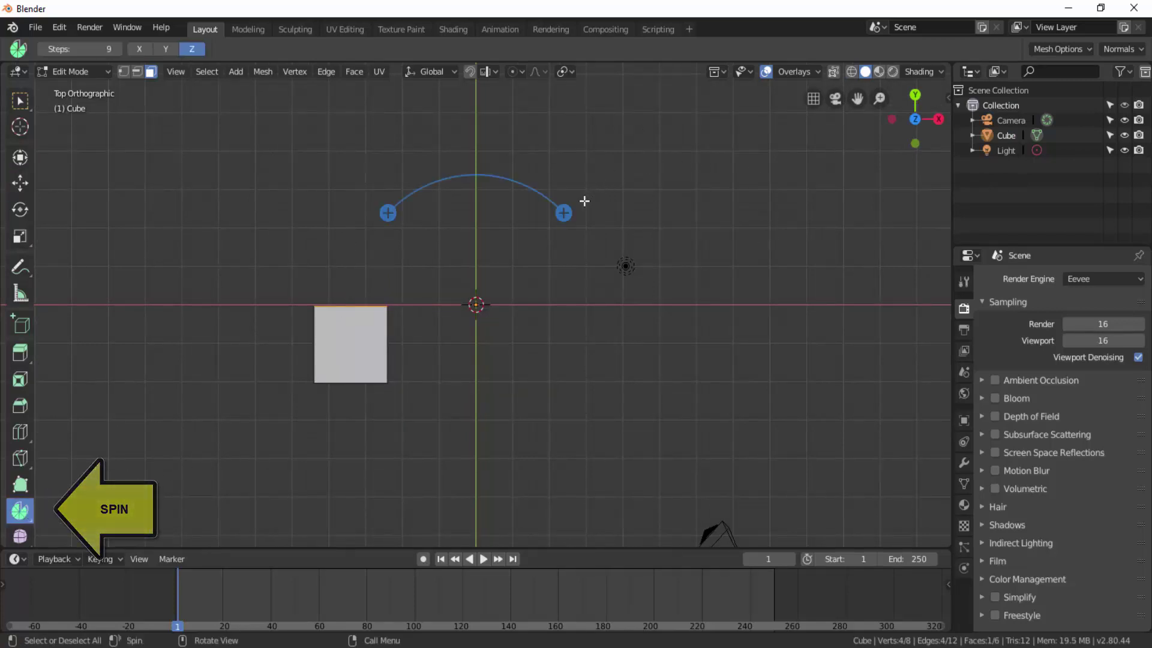
left_click_drag(564, 213, 564, 209)
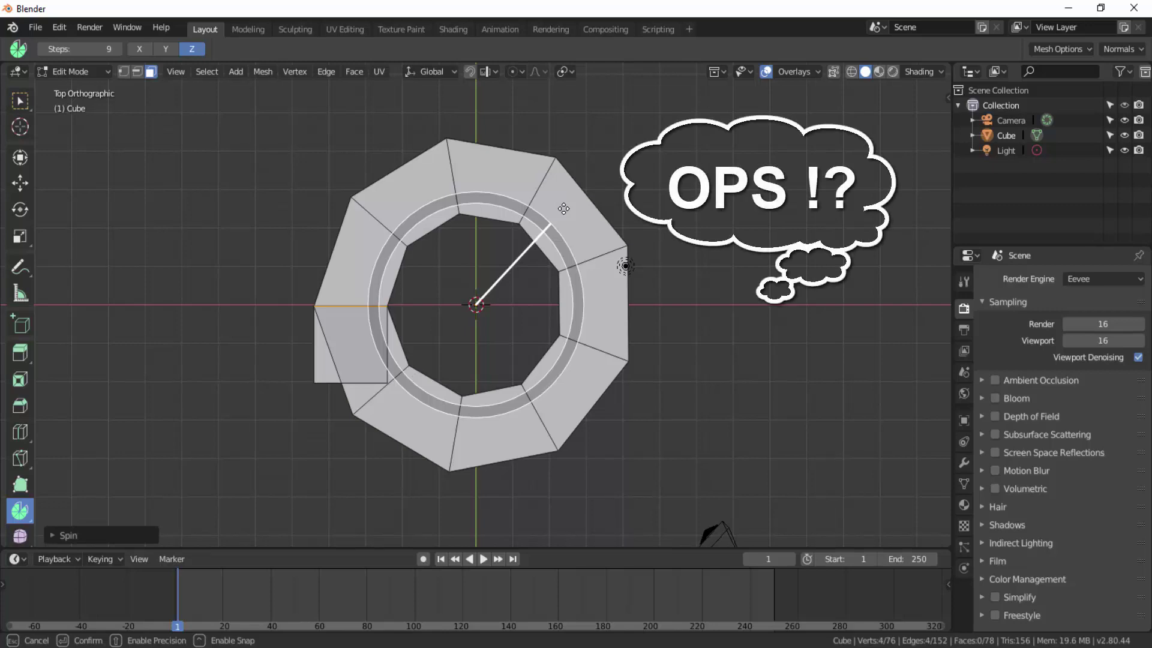
left_click_drag(563, 209, 564, 208)
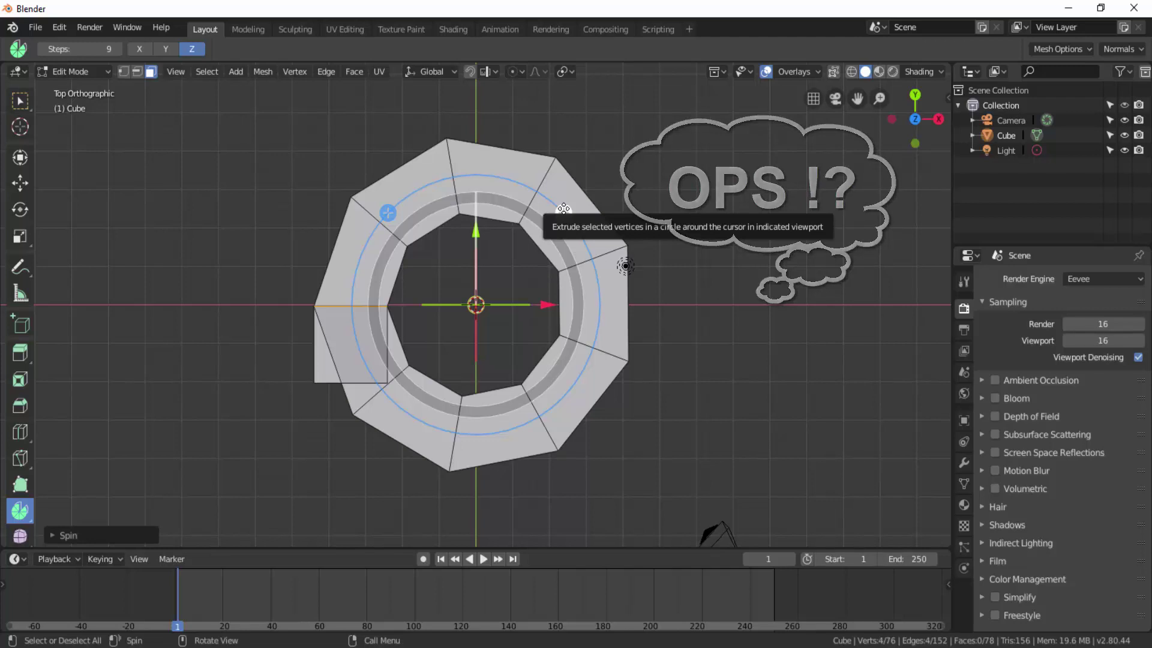
key("ctrl+z")
key("ctrl+z")
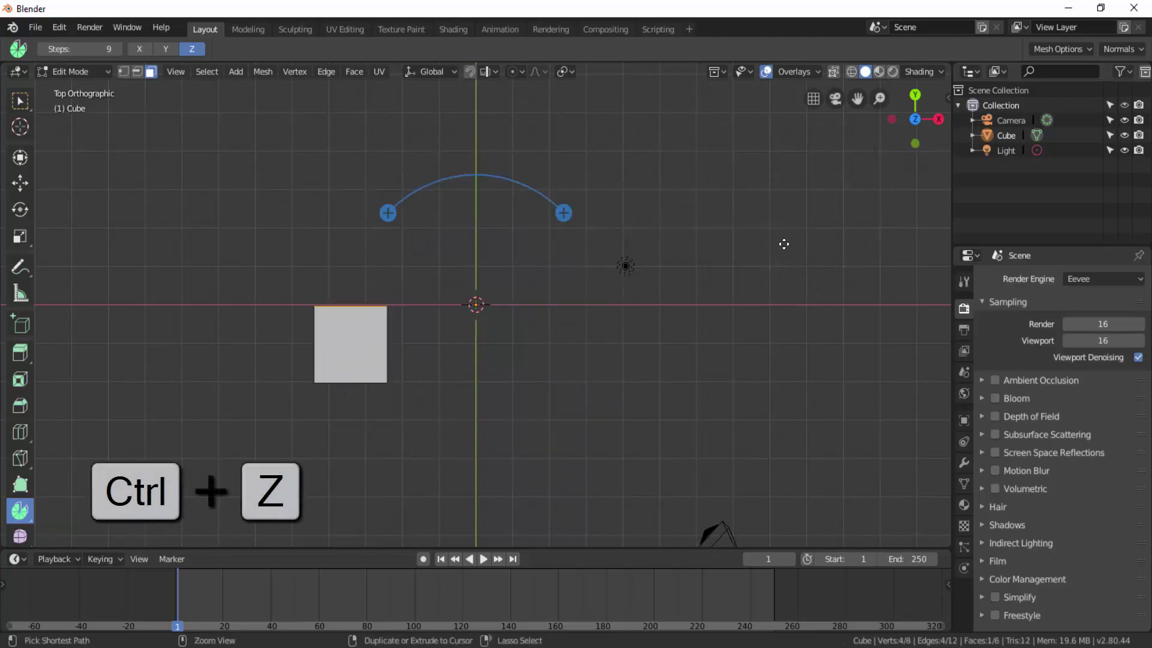
middle_click_drag(784, 244, 565, 346)
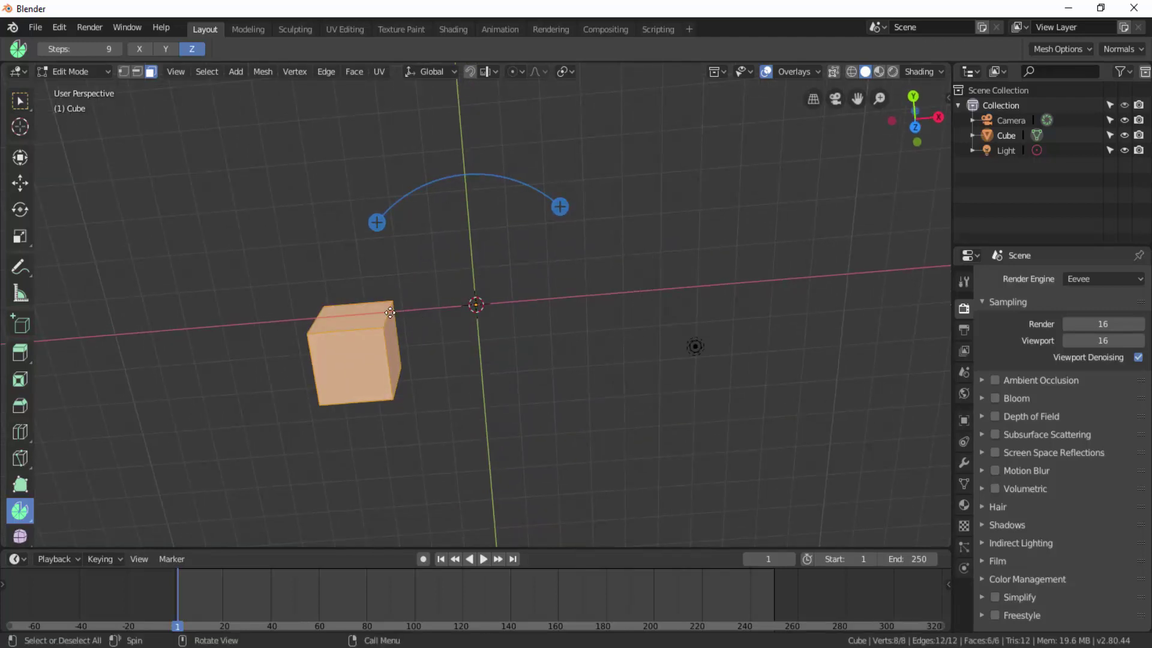
Step: From top view, spin the cube's top face about 180° around the origin into a half-ring arch
left_click(358, 317)
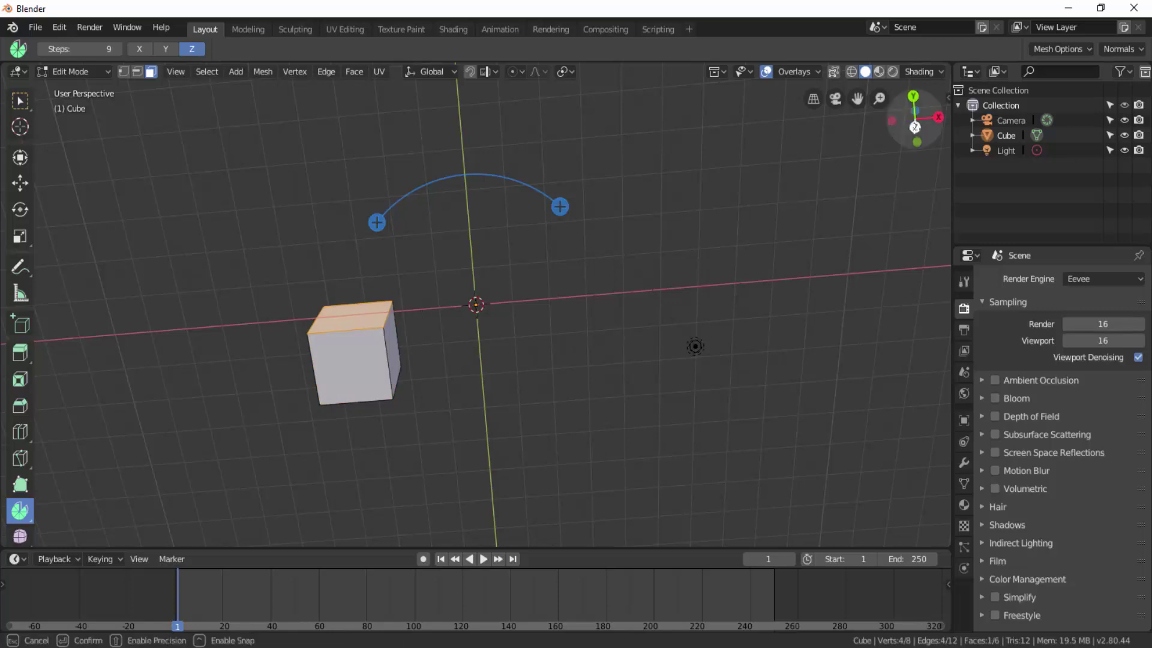
left_click(915, 127)
mouse_move(564, 211)
left_mouse_down()
mouse_move(623, 270)
mouse_move(640, 336)
mouse_move(627, 401)
mouse_move(604, 427)
mouse_move(370, 390)
left_mouse_up()
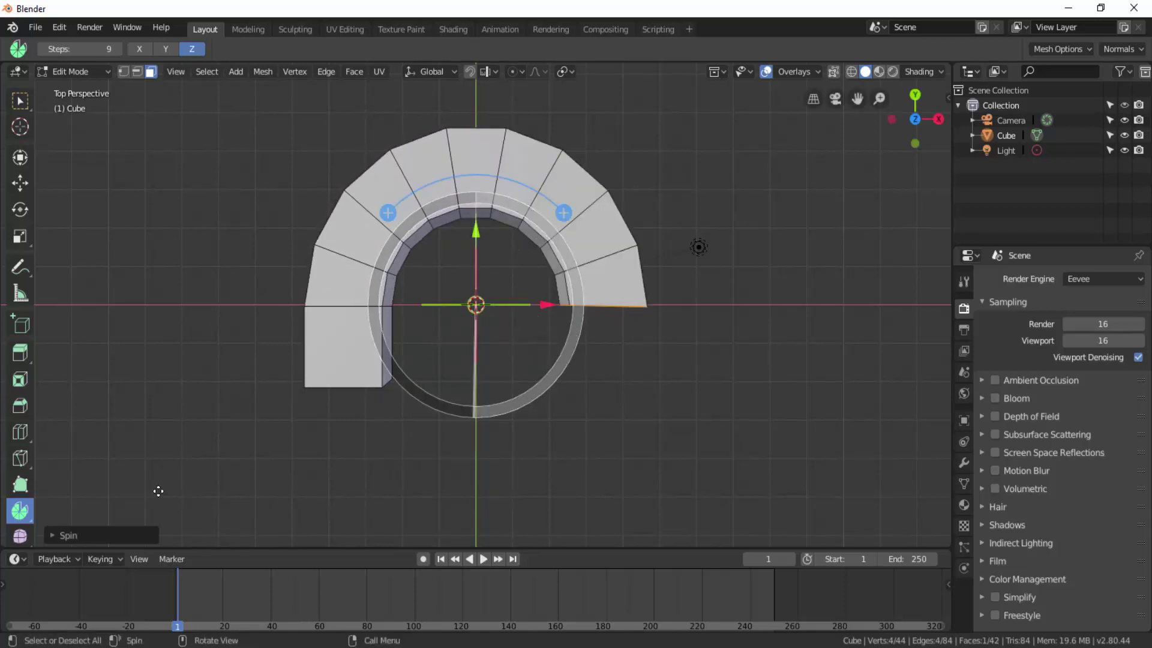
Step: Raise the last spin's Steps from 9 to 28 for a smoother 181° arch
left_click(53, 539)
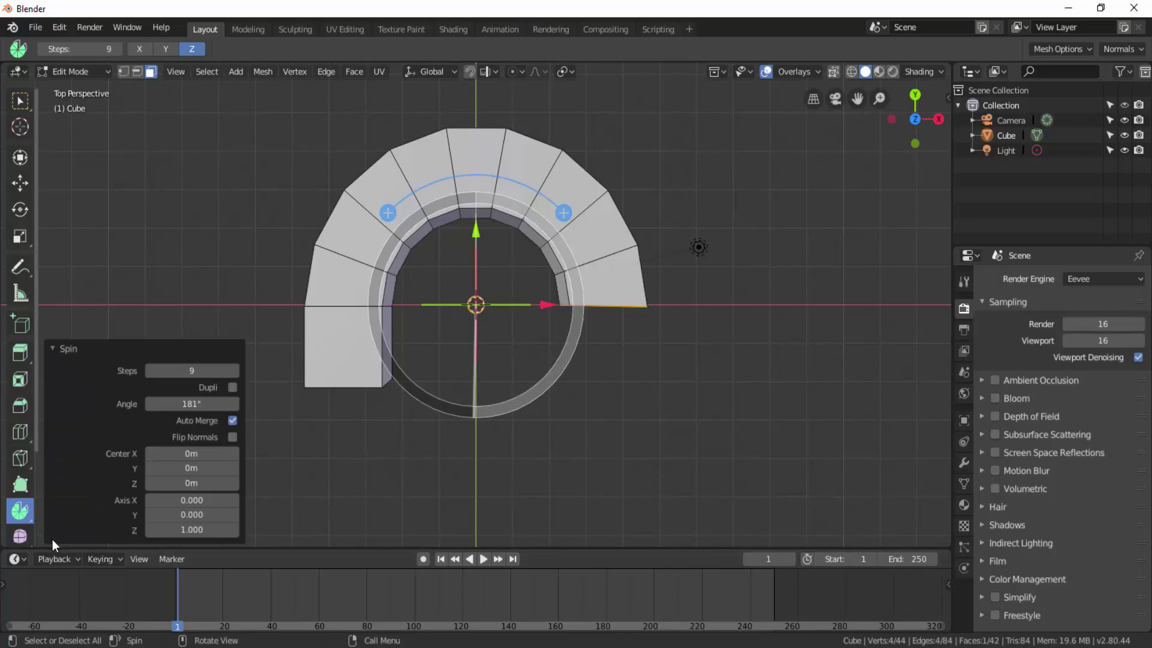
left_click(213, 371)
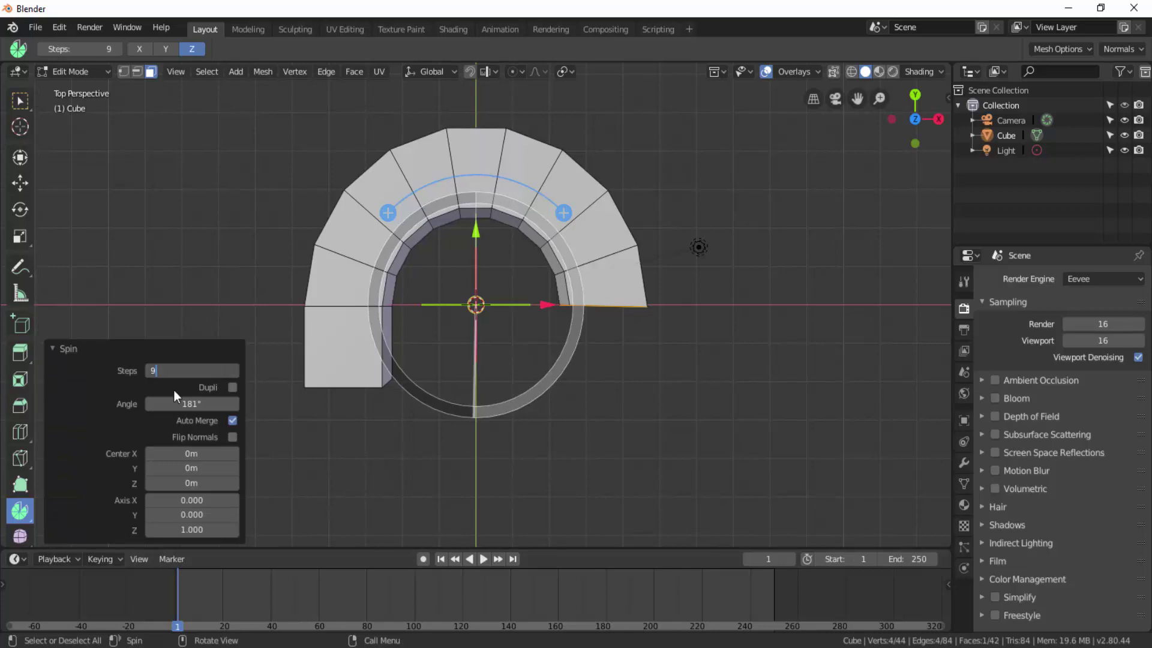
left_click(233, 371)
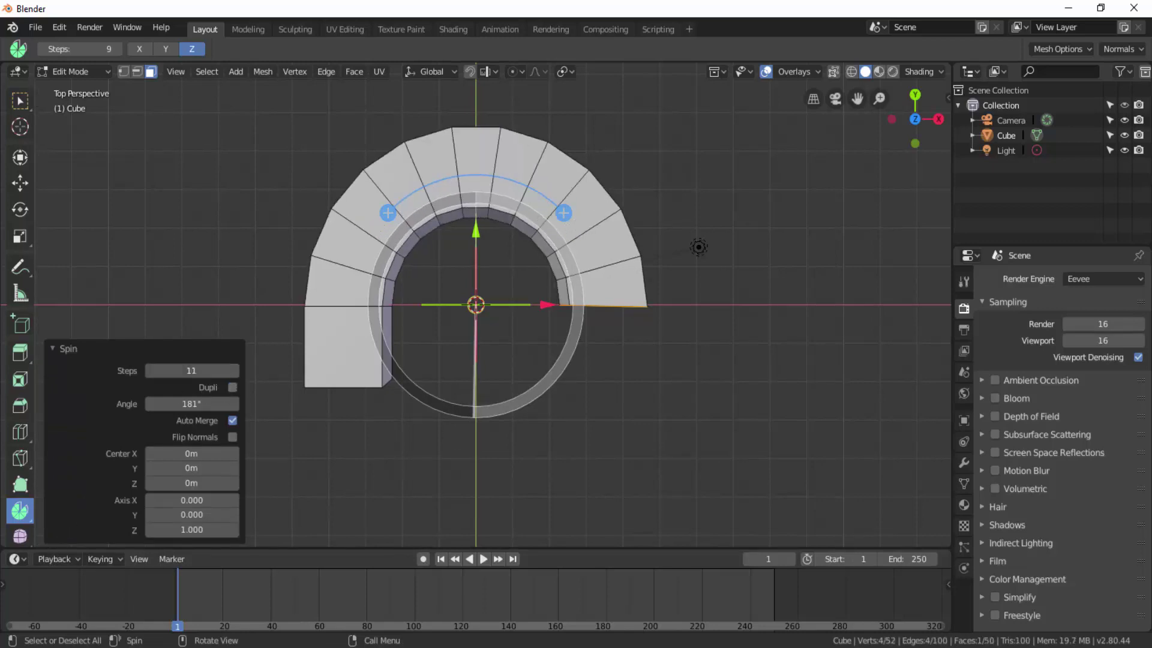
left_click(232, 371)
left_click(232, 370)
triple_click(232, 370)
double_click(232, 370)
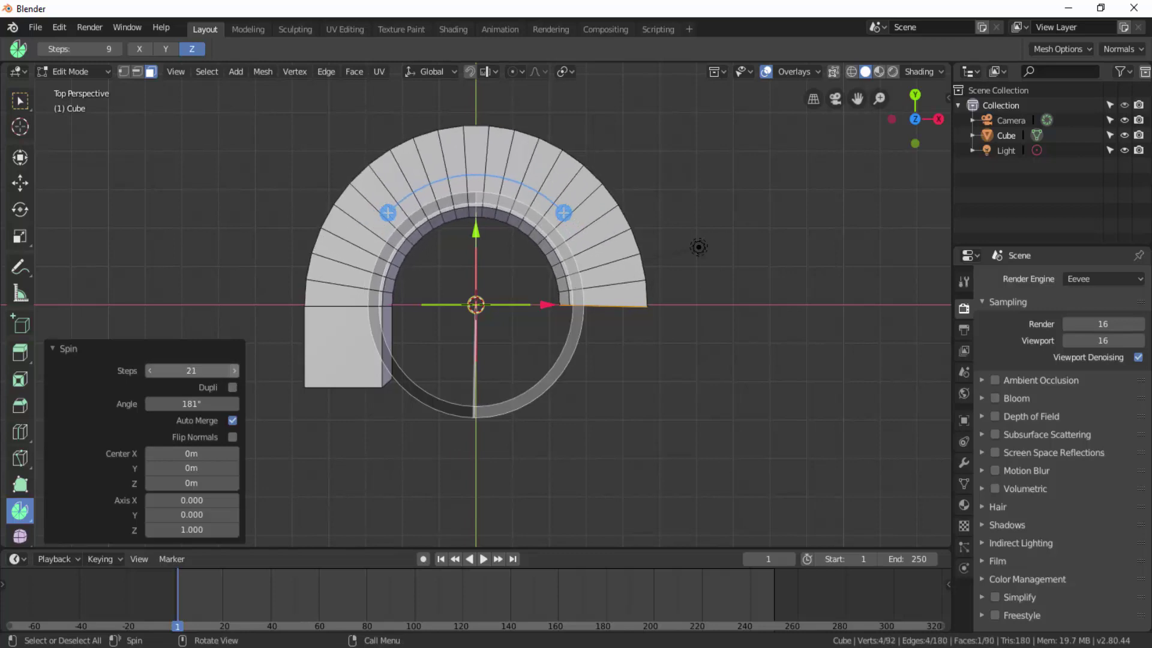
triple_click(233, 370)
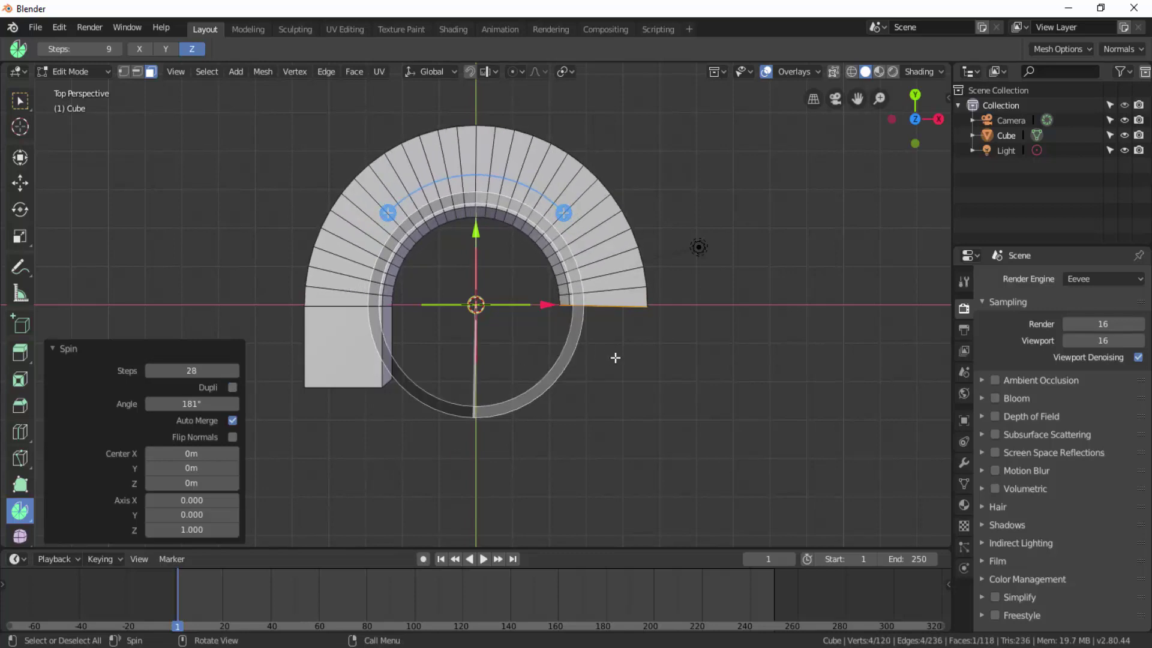
mouse_move(614, 358)
middle_mouse_down()
mouse_move(655, 215)
mouse_move(715, 221)
mouse_move(725, 285)
mouse_move(673, 318)
mouse_move(565, 244)
middle_mouse_up()
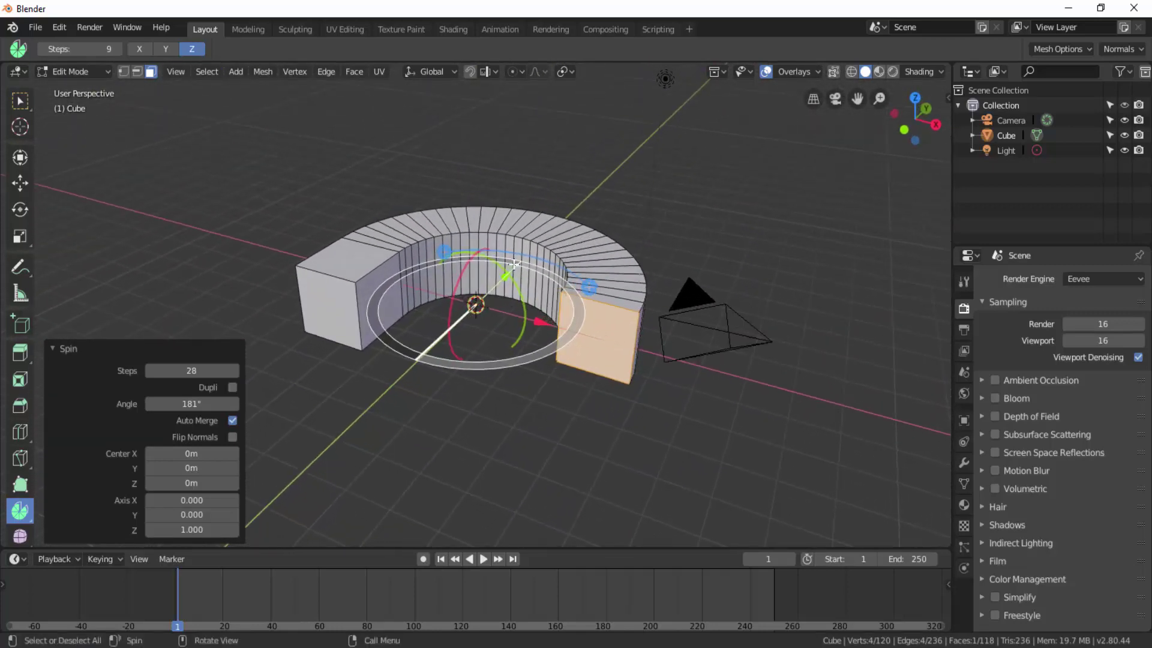
Step: Tilt the spin axis to X −0.050, Y −0.406, Z 0.913 so the arch leans off-level
mouse_move(464, 269)
left_mouse_down()
mouse_move(458, 280)
mouse_move(478, 245)
mouse_move(453, 294)
mouse_move(476, 262)
mouse_move(464, 258)
mouse_move(477, 268)
left_mouse_up()
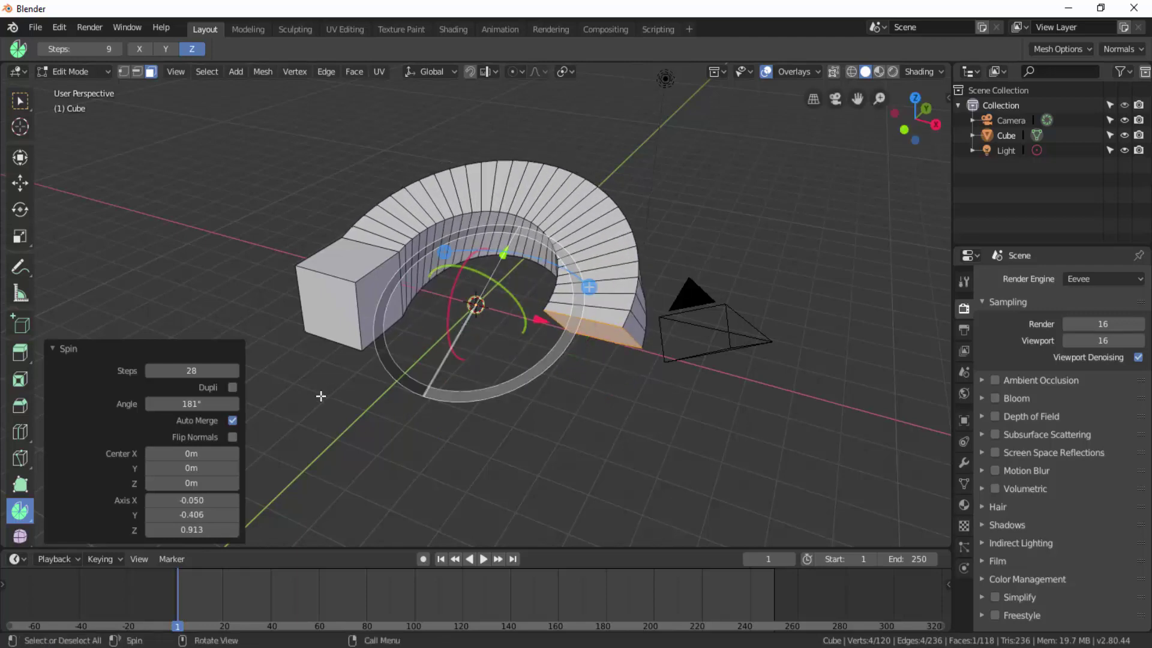
middle_click_drag(322, 399, 511, 407)
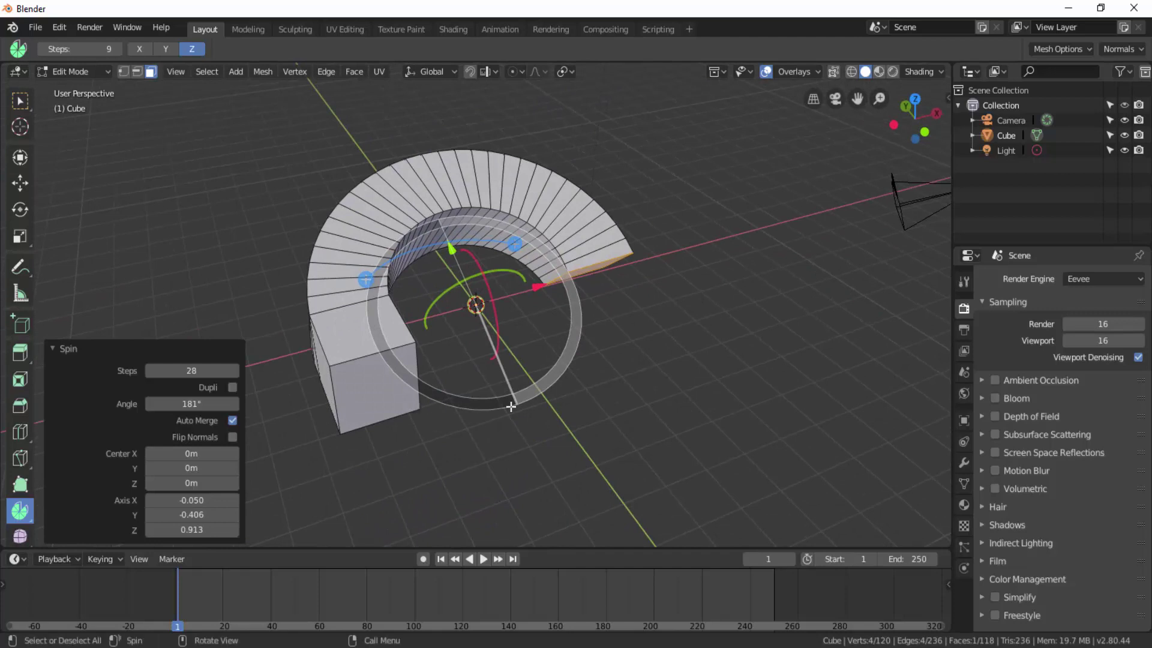